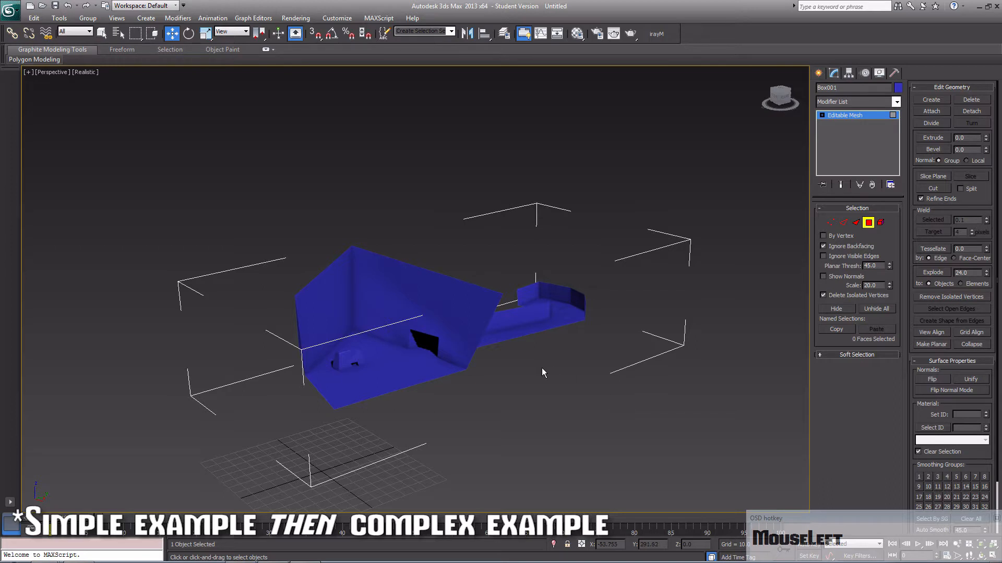
Clone the mesh as one independent copy, offset along the Y axis to about Y 349
click(453, 309)
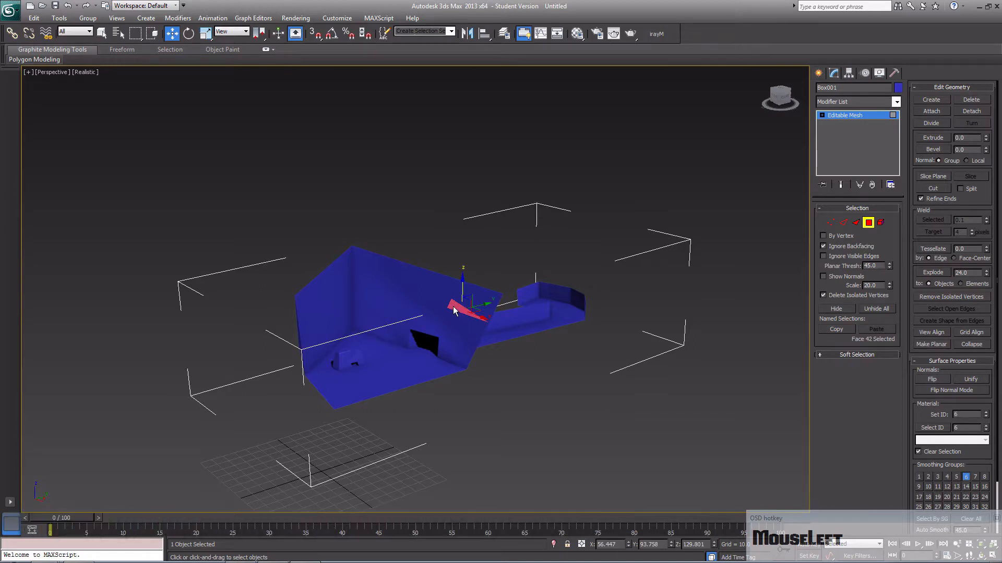
click(818, 72)
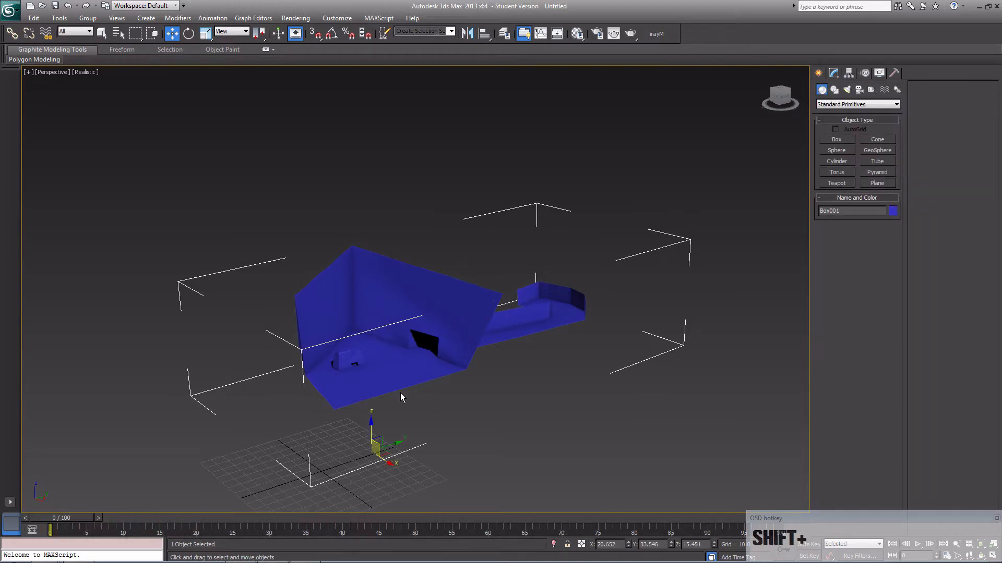
shift+drag(400, 449, 658, 367)
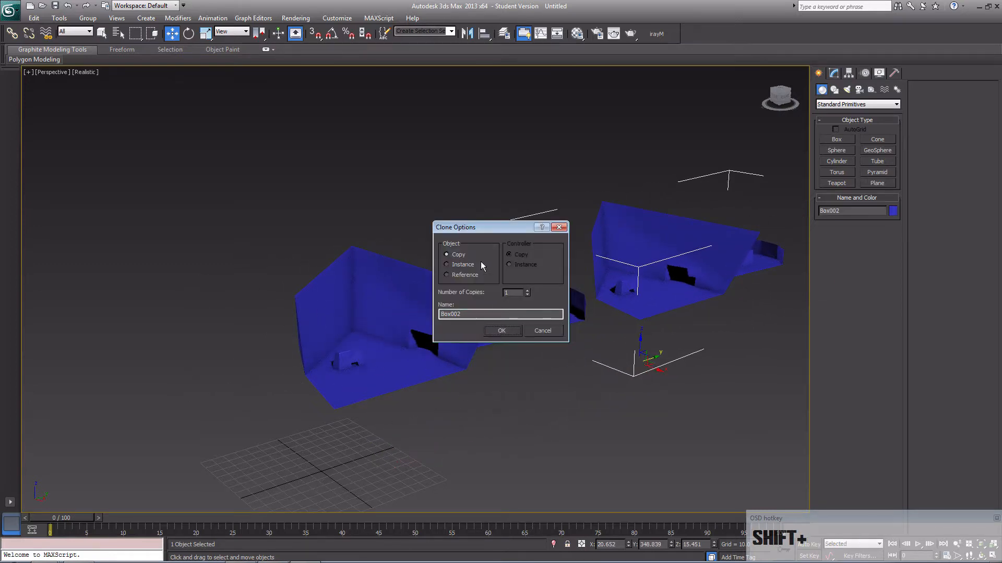
click(501, 331)
mouse_move(603, 360)
middle_down()
mouse_move(543, 386)
mouse_move(456, 385)
middle_up()
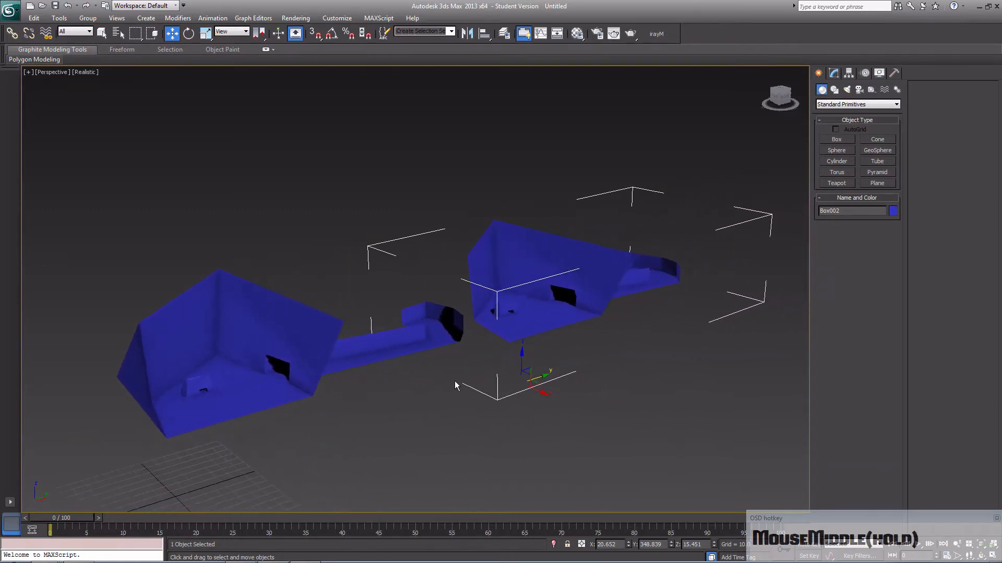
Turn on Angle Snap and rotate the copied mesh about its vertical axis so its corridor points back toward the original
alt+middle_drag(517, 380, 498, 415)
key(w)
key(e)
drag(492, 390, 652, 273)
key(ctrl+z)
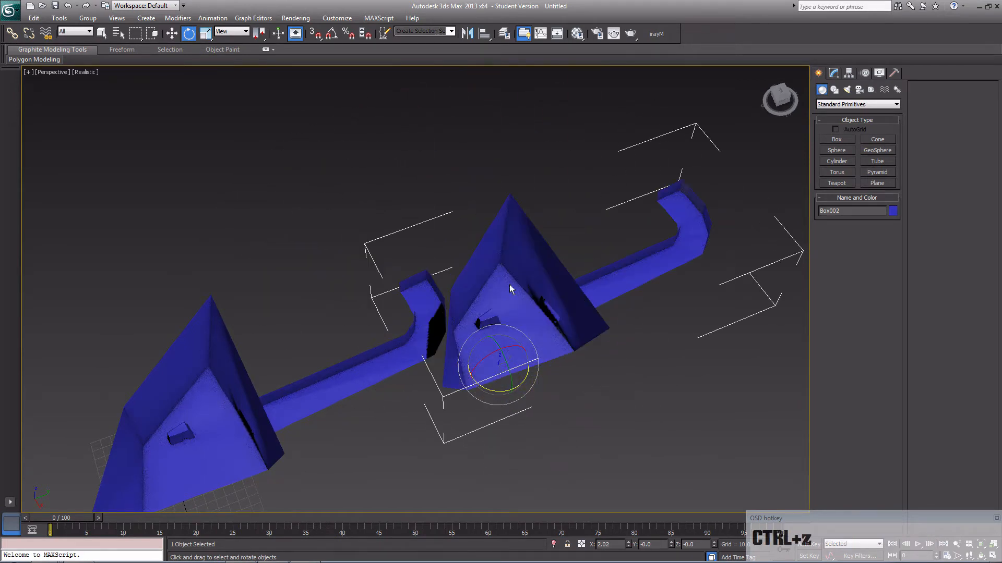
click(336, 36)
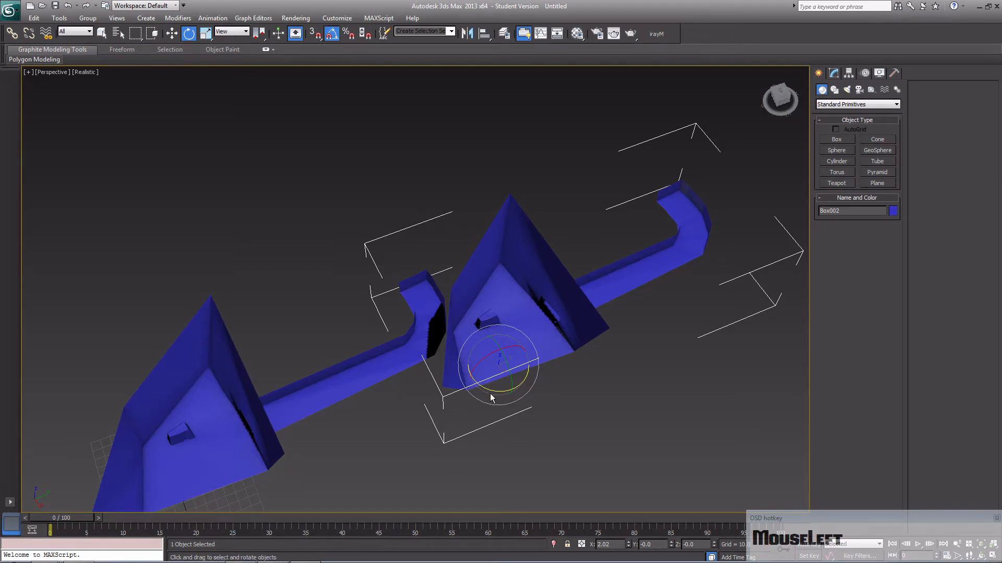
drag(488, 396, 590, 362)
key(w)
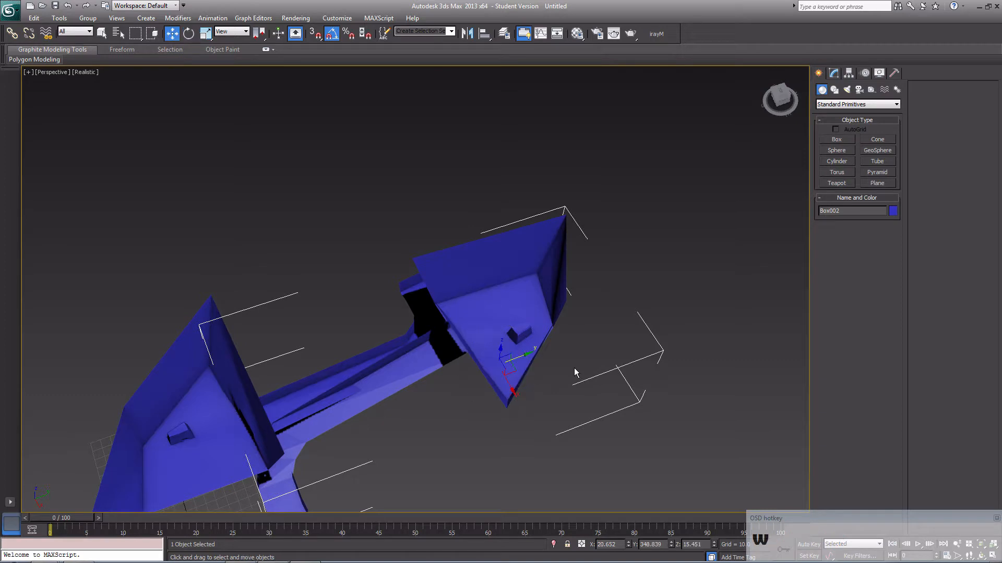
Move the copy to about X -185, Y 553 so its corridor end faces the original's corridor end across a small gap
drag(517, 386, 589, 203)
middle_drag(529, 256, 486, 170)
key(z)
middle_drag(510, 290, 755, 230)
middle_drag(464, 278, 466, 281)
scroll(570, 301, up, 10)
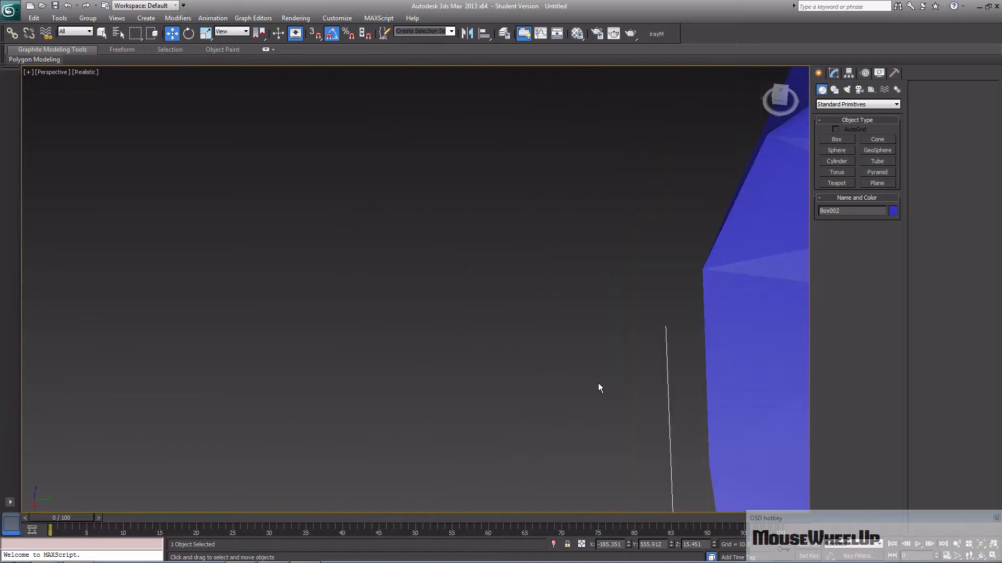
middle_drag(603, 380, 368, 325)
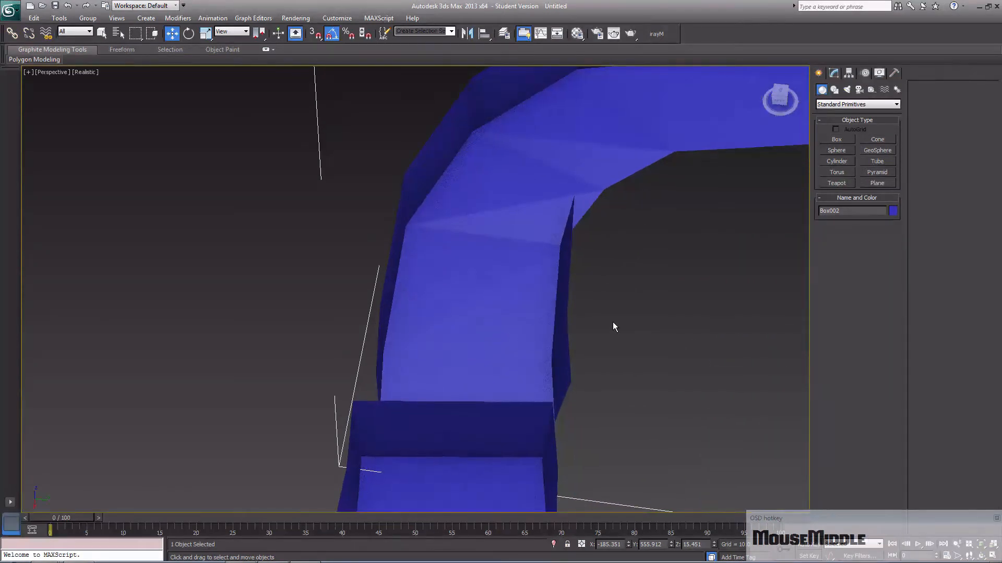
scroll(613, 326, down, 5)
scroll(613, 327, down, 3)
drag(716, 300, 716, 301)
Examine the gap between the two corridor ends from several angles
alt+middle_drag(432, 320, 468, 306)
scroll(478, 316, up, 3)
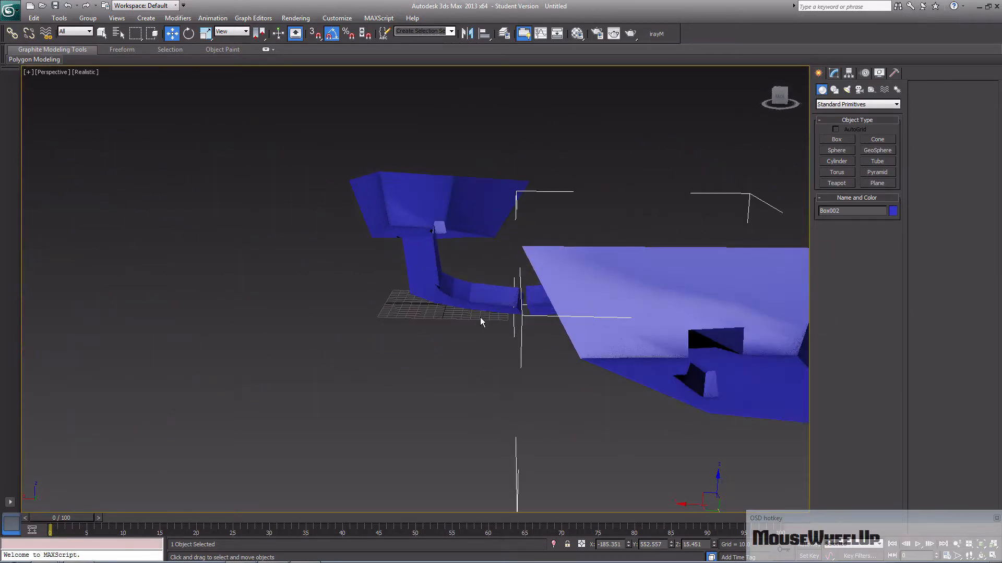
scroll(503, 326, up, 2)
scroll(511, 330, up, 2)
middle_drag(596, 313, 503, 332)
scroll(598, 335, up, 4)
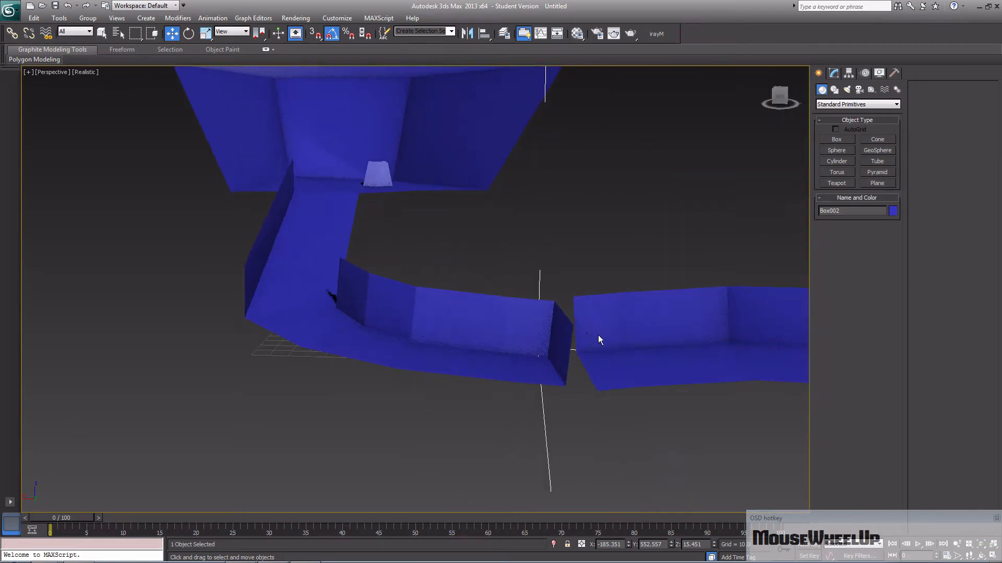
alt+middle_drag(630, 347, 698, 357)
scroll(647, 343, down, 2)
click(661, 377)
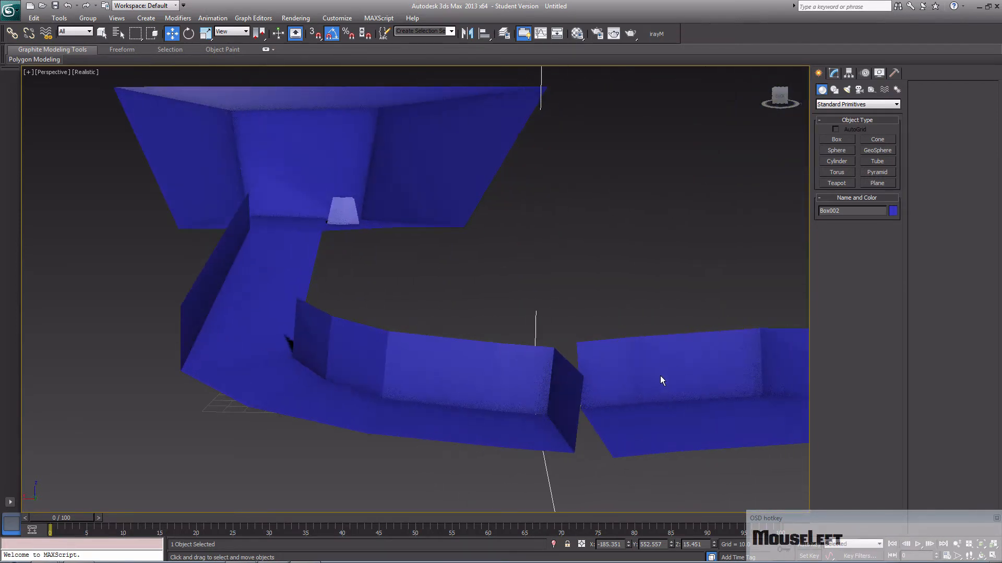
Switch the copy to polygon level and select the floor polygons at the tip of its corridor
click(834, 74)
click(868, 223)
drag(574, 392, 616, 396)
click(616, 393)
click(614, 418)
click(557, 412)
click(627, 399)
click(629, 430)
click(563, 402)
click(619, 380)
click(636, 421)
click(531, 417)
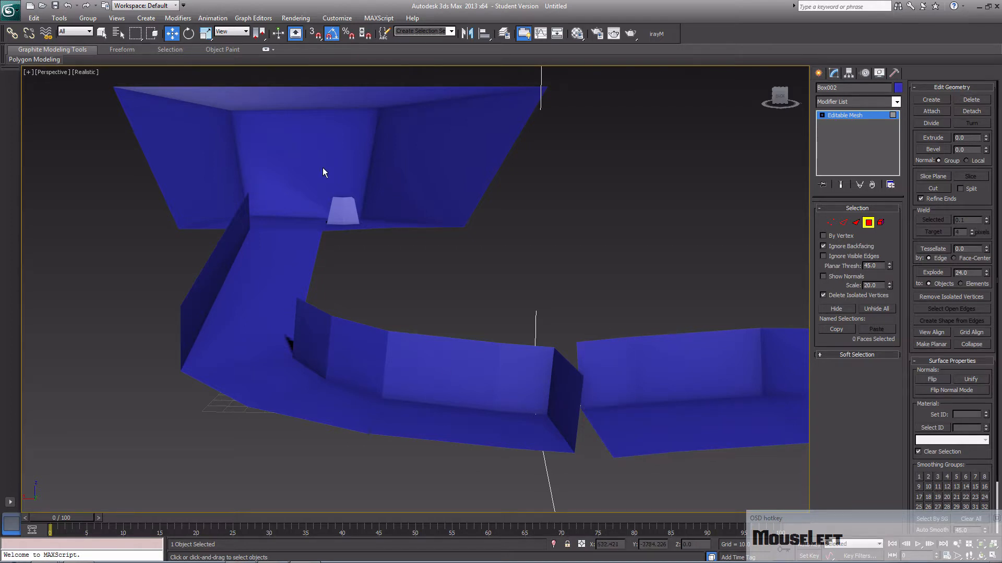
click(690, 393)
click(653, 410)
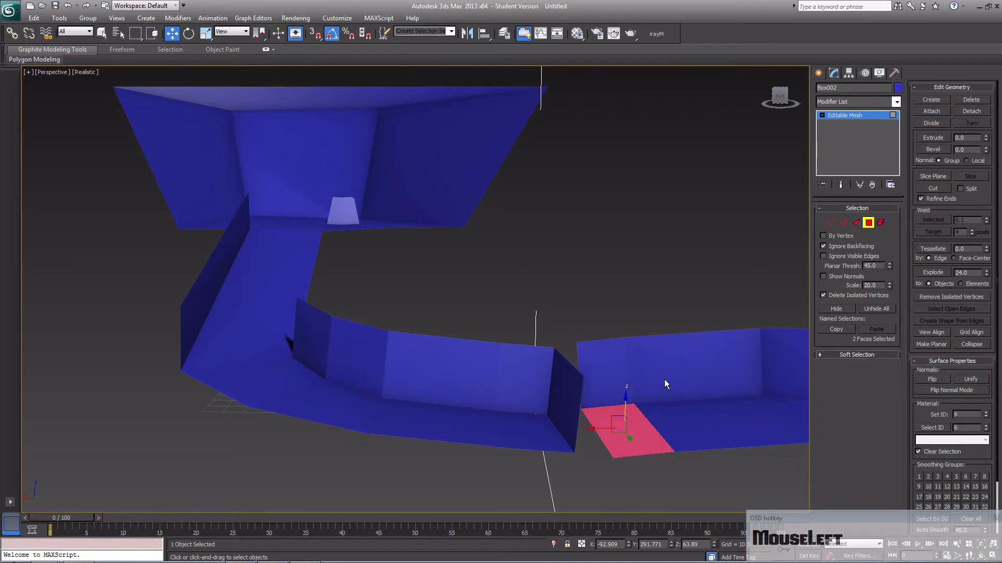
Attach the original room and corridor mesh to the copy so both form one editable mesh
middle_drag(628, 375, 409, 290)
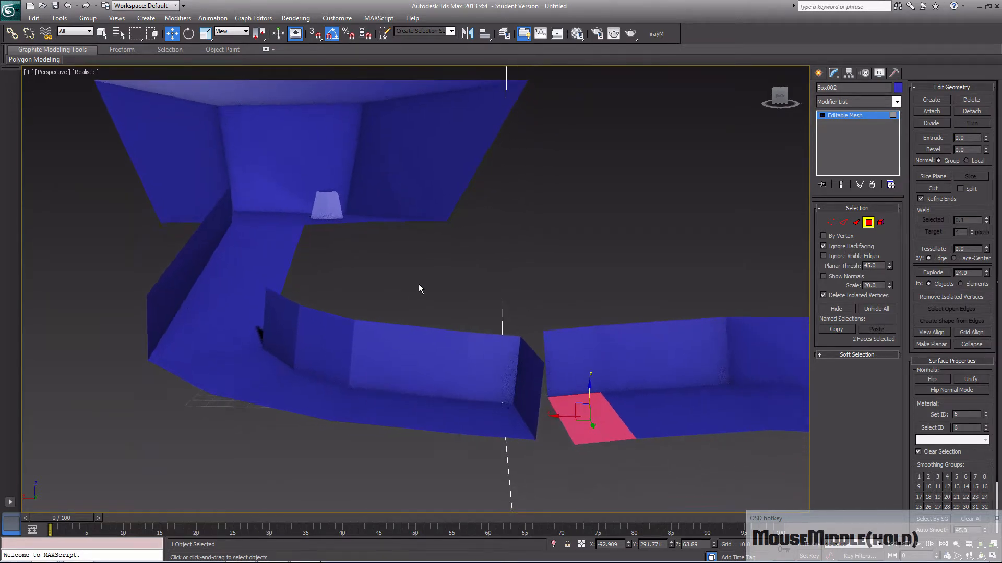
scroll(533, 285, down, 5)
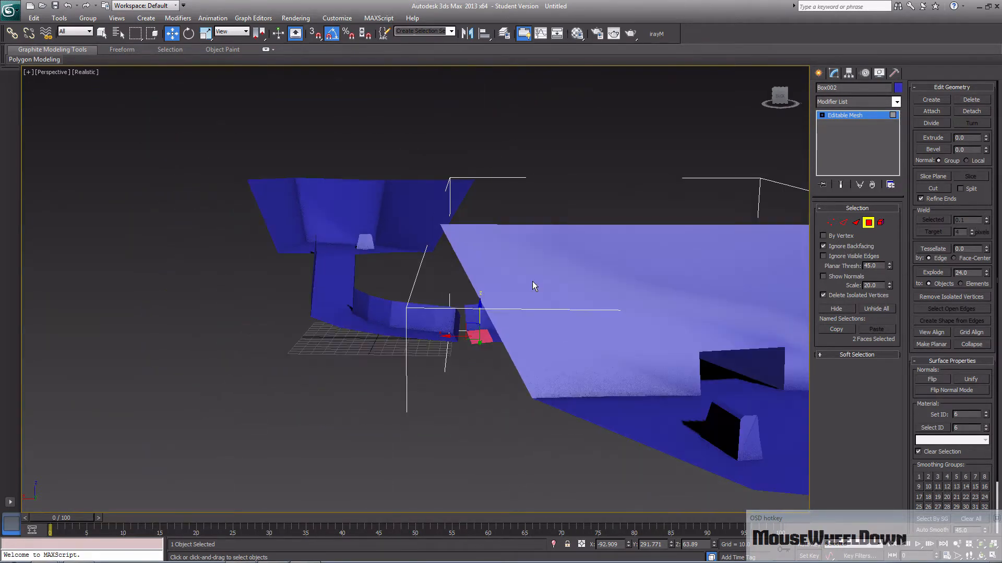
scroll(533, 285, up, 2)
scroll(533, 282, down, 4)
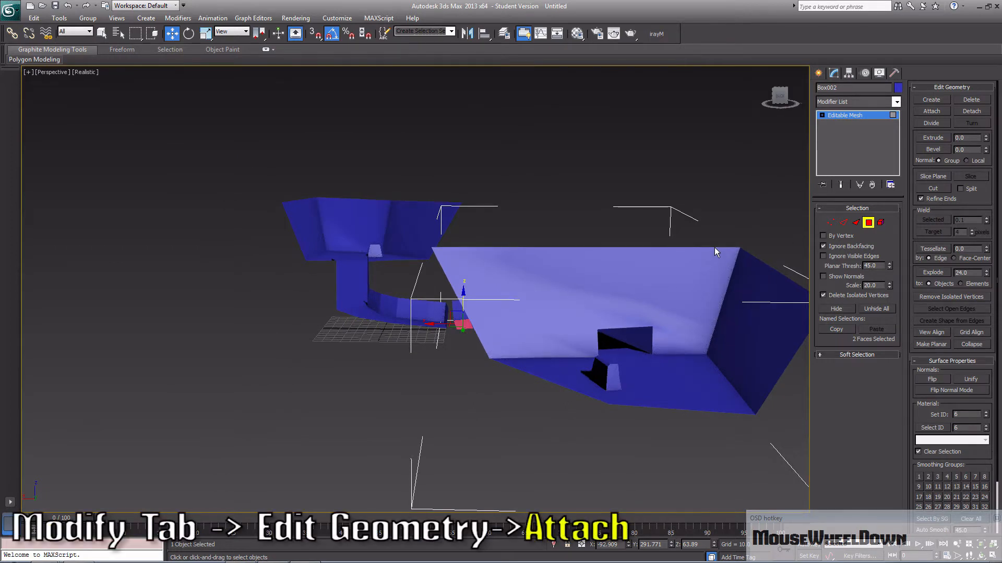
click(932, 112)
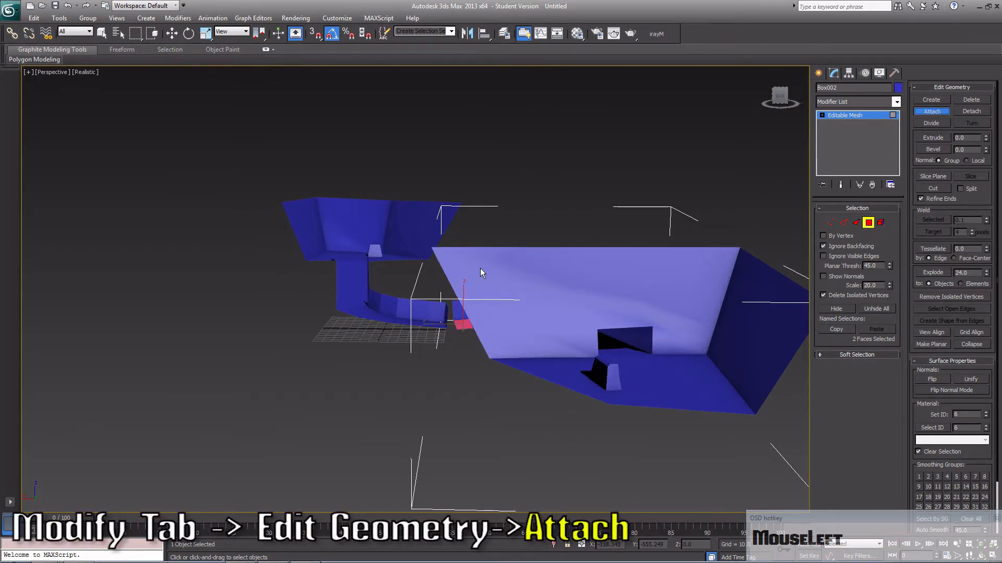
click(378, 231)
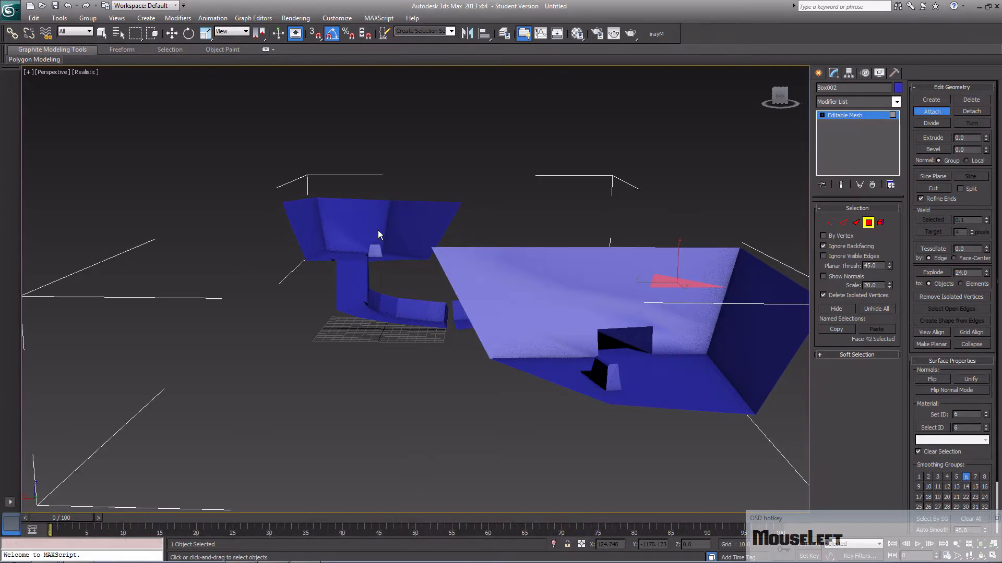
click(932, 112)
click(423, 308)
Delete the two faces that cap the first corridor's end at the gap
middle_drag(450, 321, 550, 336)
scroll(495, 328, up, 5)
alt+middle_drag(491, 344, 514, 344)
click(563, 351)
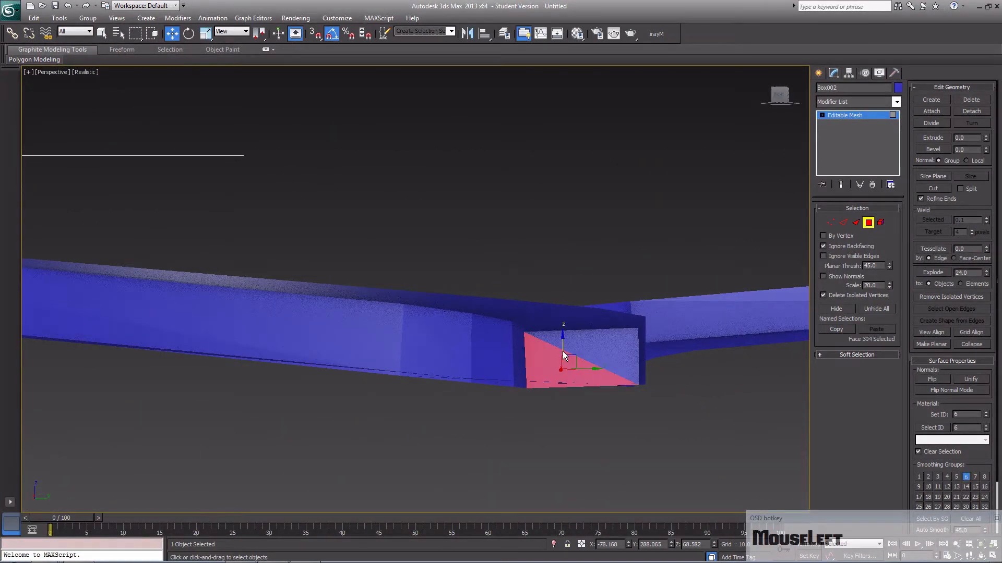
key(Delete)
click(581, 348)
key(Delete)
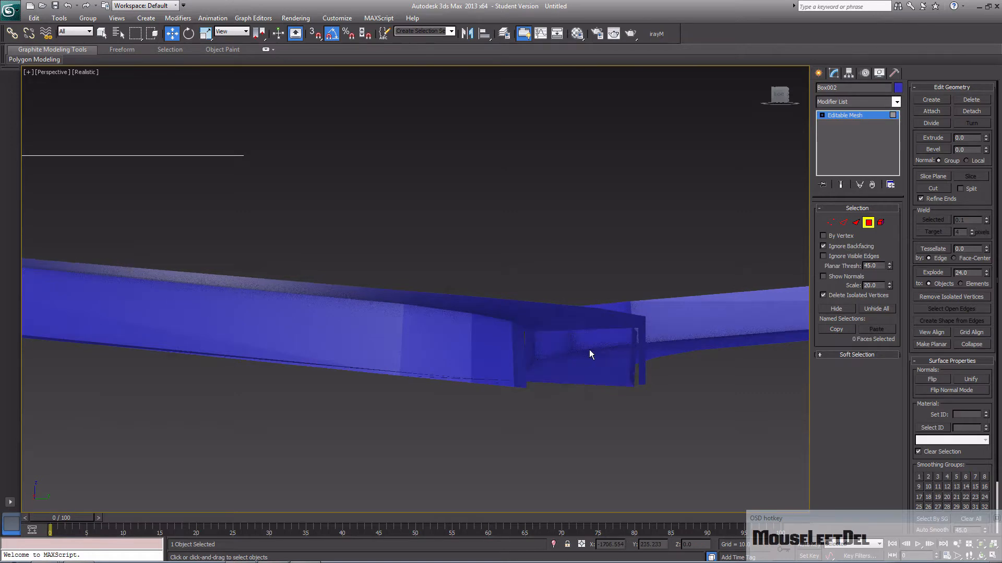
Delete the end cap of the facing corridor so both corridors are open toward each other
alt+middle_drag(612, 345, 402, 388)
click(582, 358)
click(565, 367)
key(Delete)
Select the floor strip that borders the gap at the far corridor's open end
click(546, 374)
ctrl+click(530, 380)
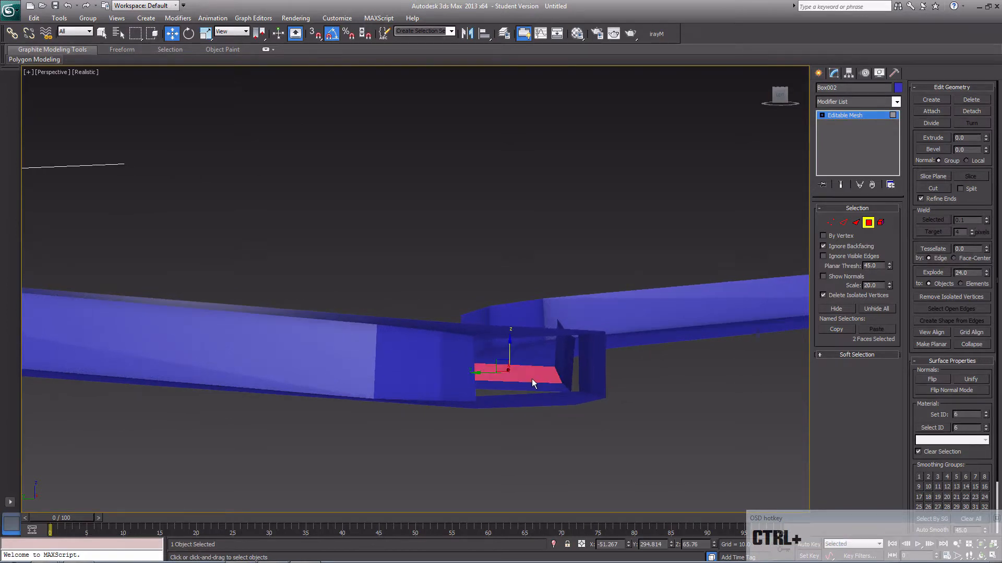
scroll(532, 380, up, 5)
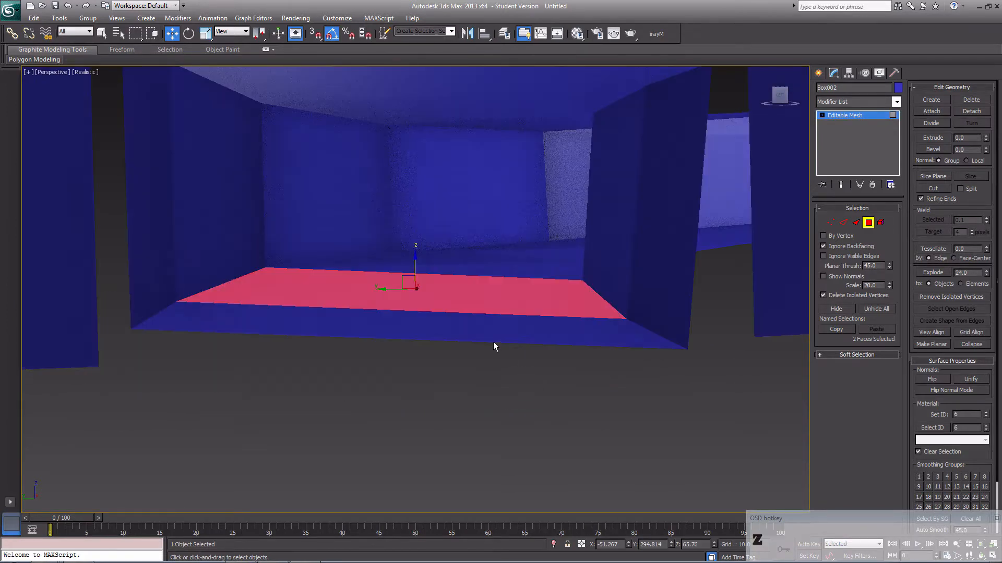
scroll(501, 343, down, 3)
alt+middle_drag(503, 337, 504, 339)
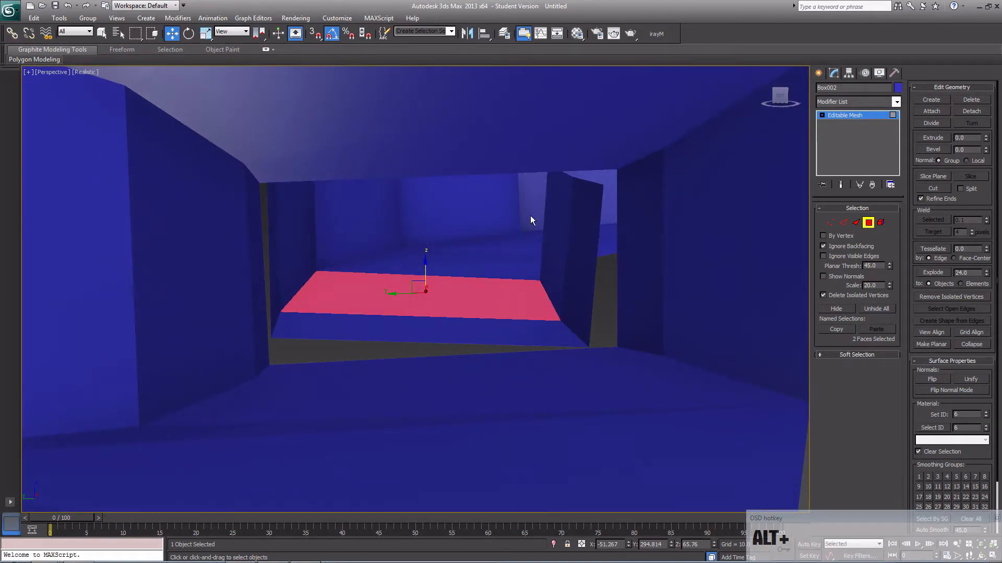
click(518, 264)
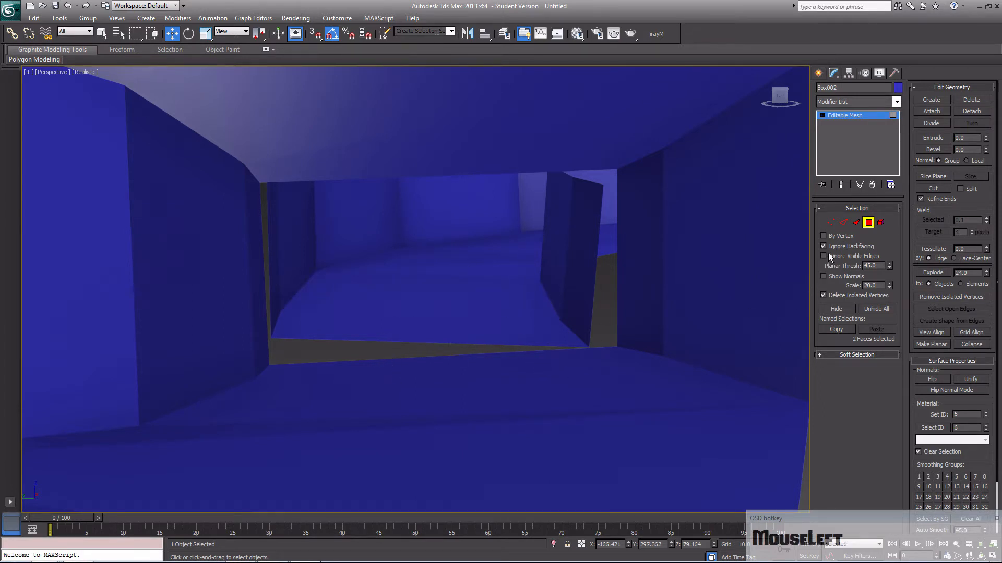
scroll(576, 359, up, 4)
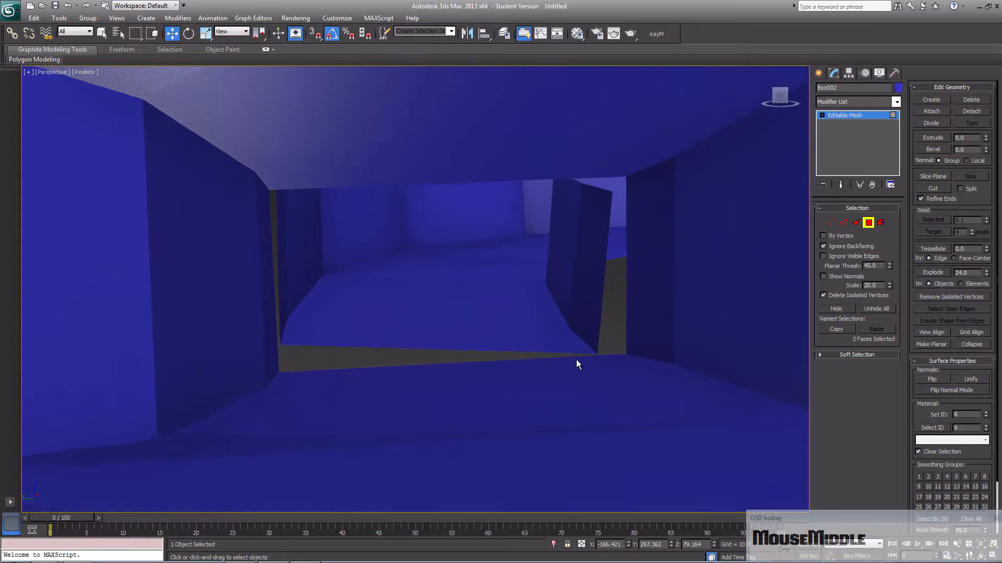
click(584, 346)
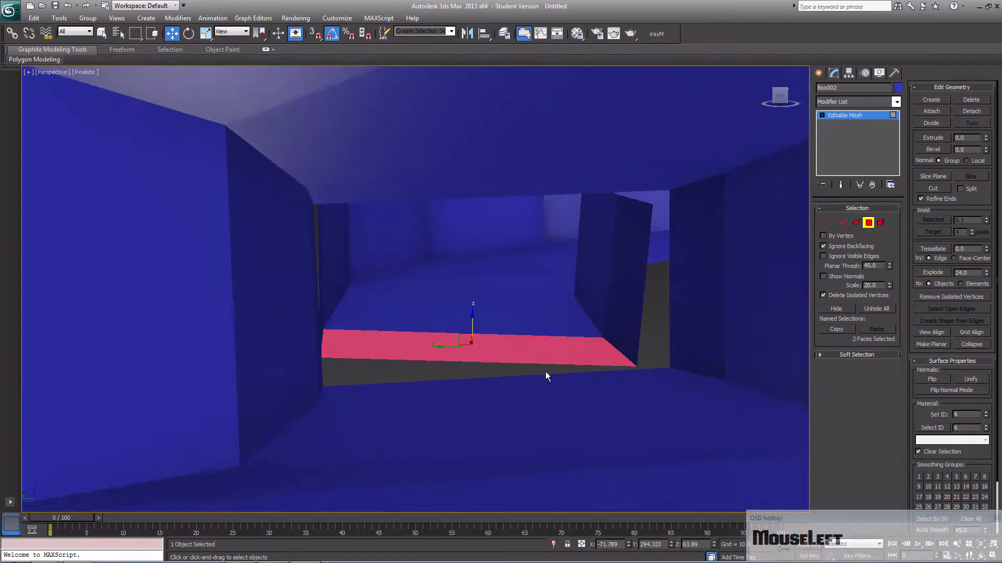
scroll(546, 372, up, 3)
scroll(546, 373, down, 3)
scroll(546, 372, up, 3)
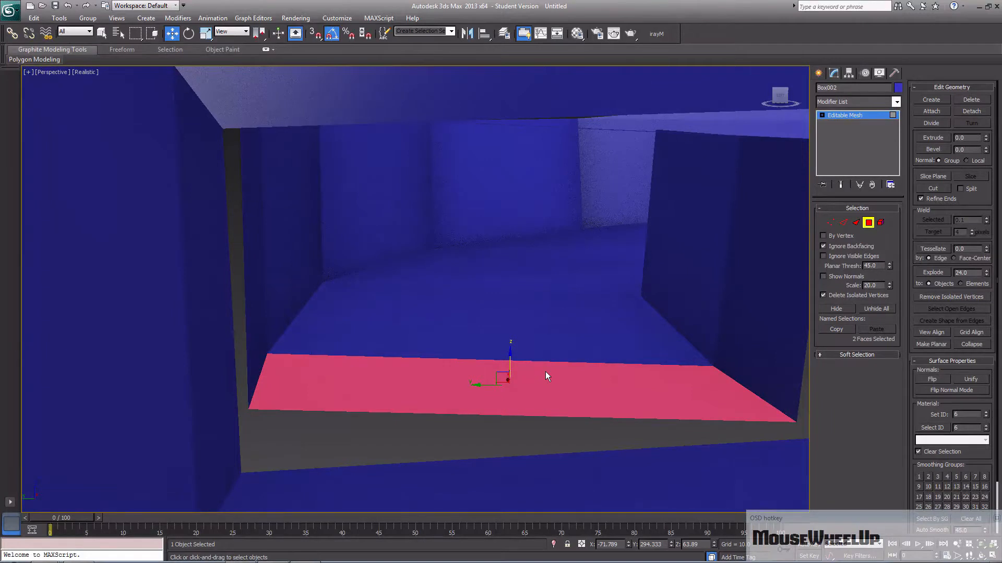
alt+middle_drag(520, 373, 483, 356)
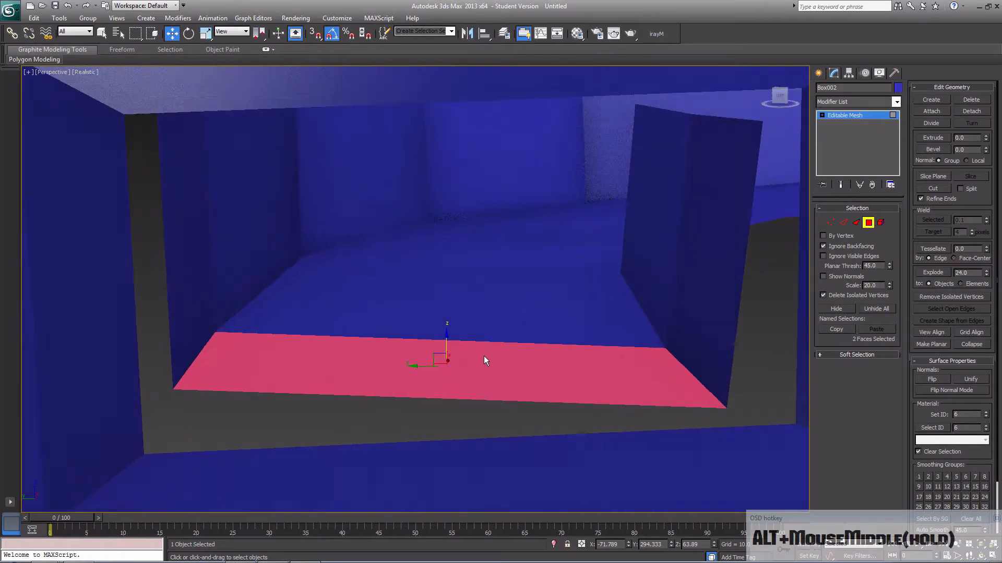
click(830, 222)
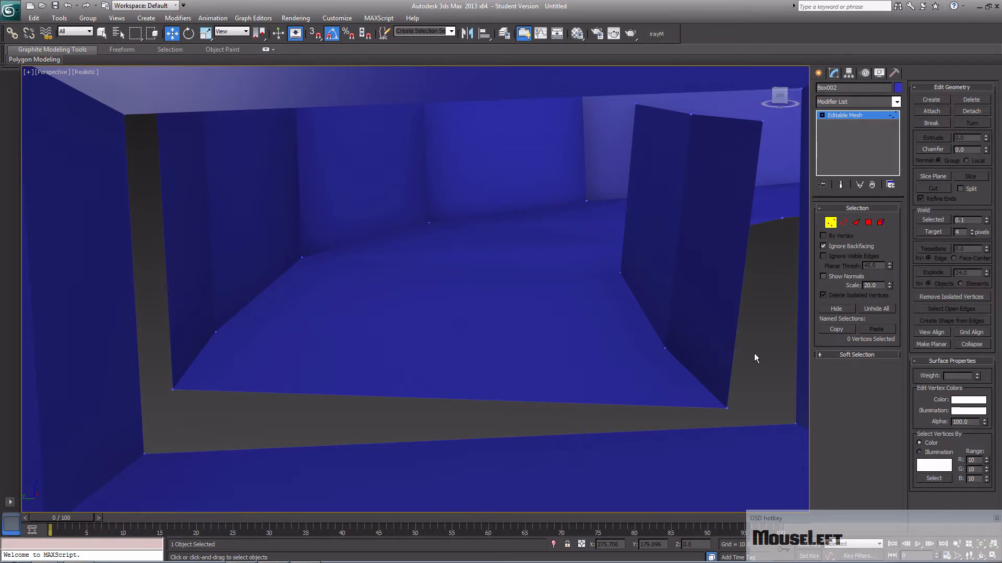
click(930, 100)
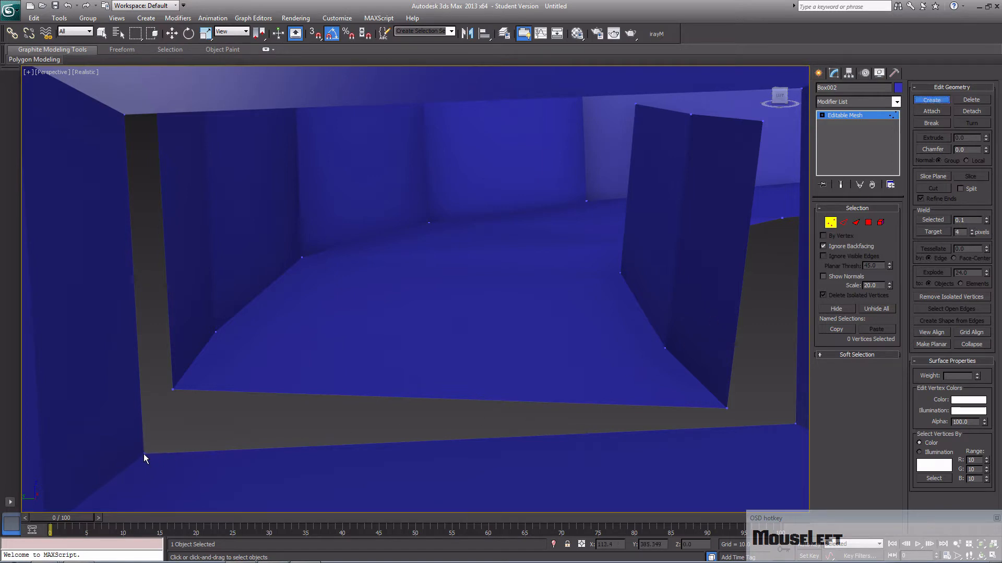
middle_drag(179, 393, 211, 378)
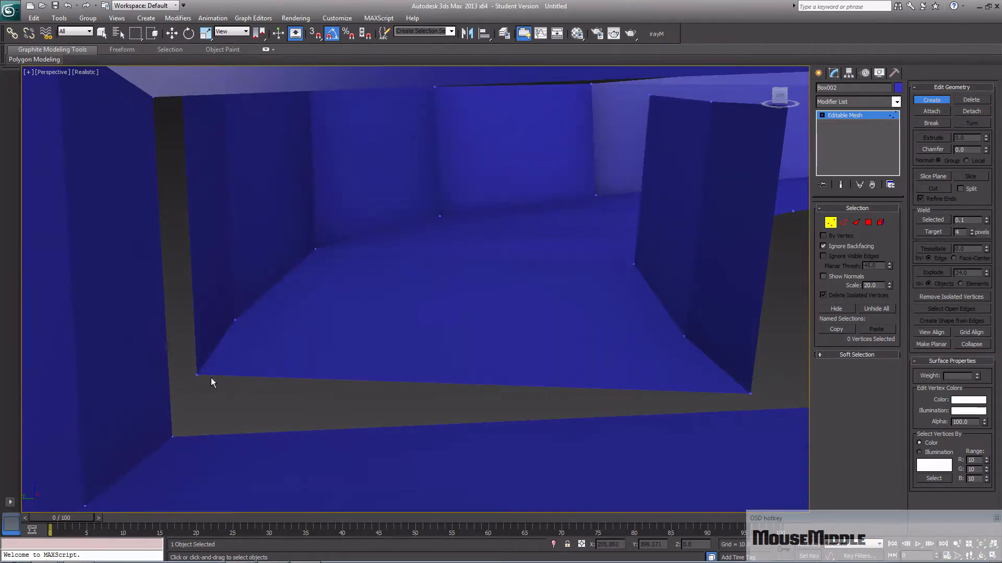
middle_drag(711, 320, 606, 360)
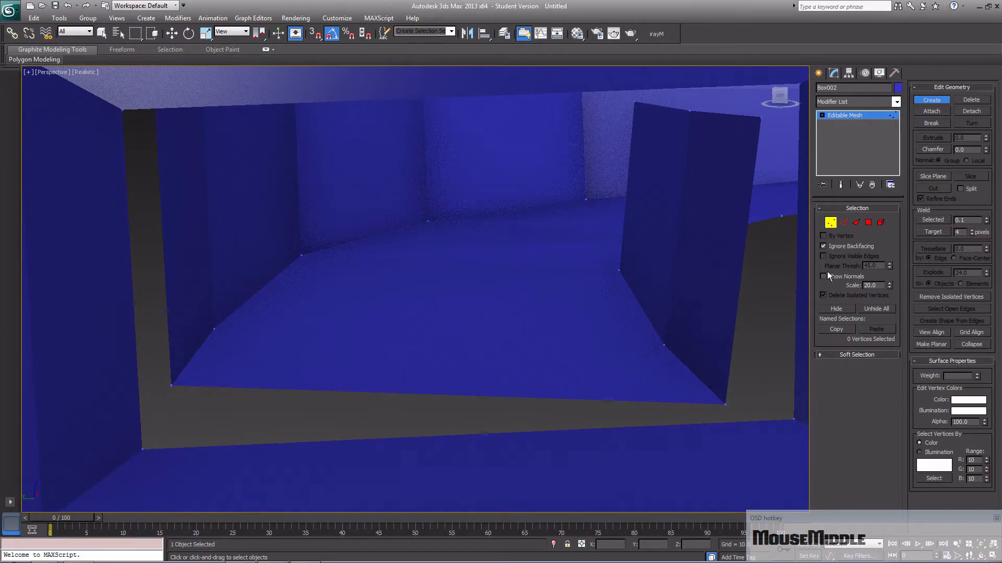
click(826, 247)
click(824, 246)
click(824, 247)
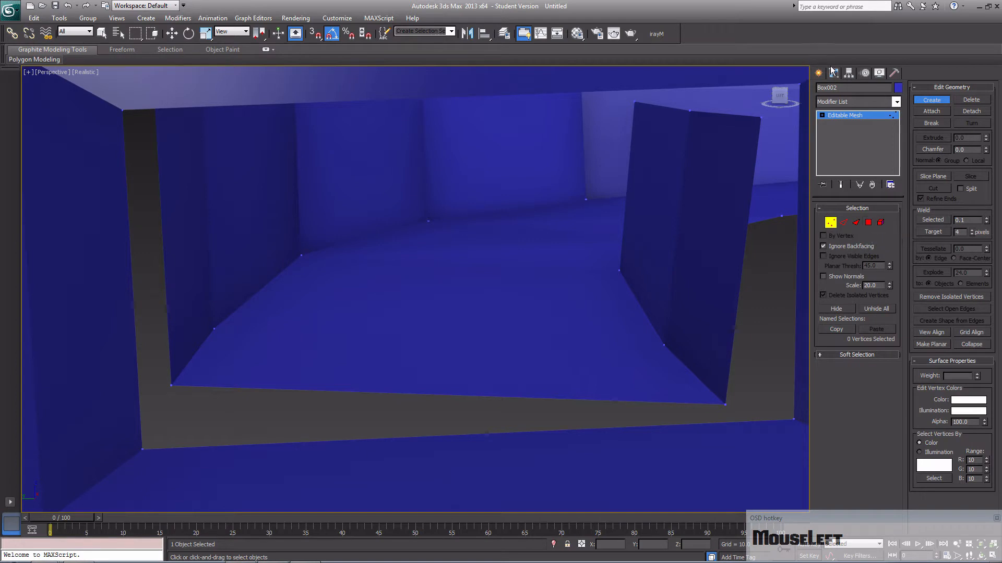
Select all polygons of the attached mesh and change its object color to mustard yellow
click(869, 222)
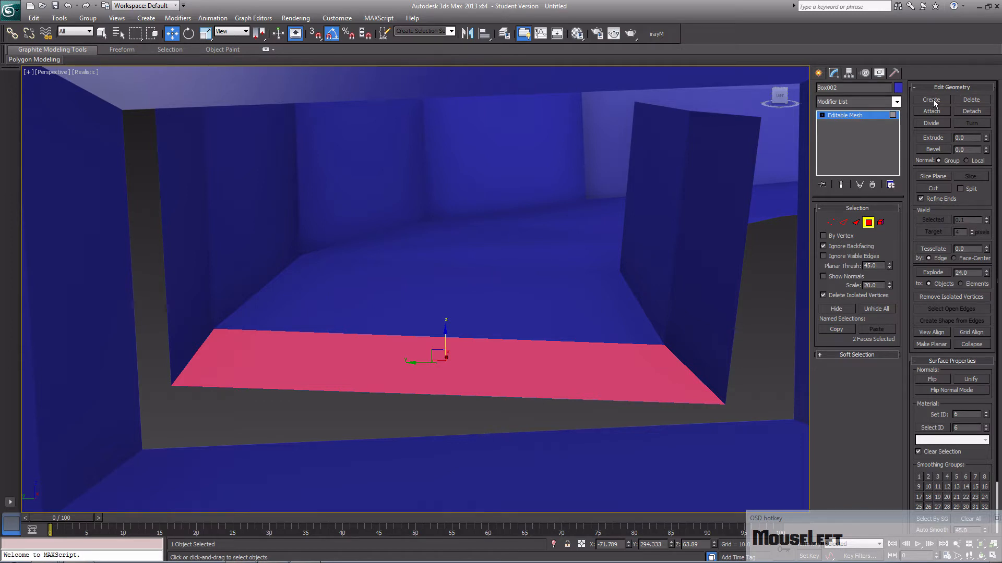
click(932, 100)
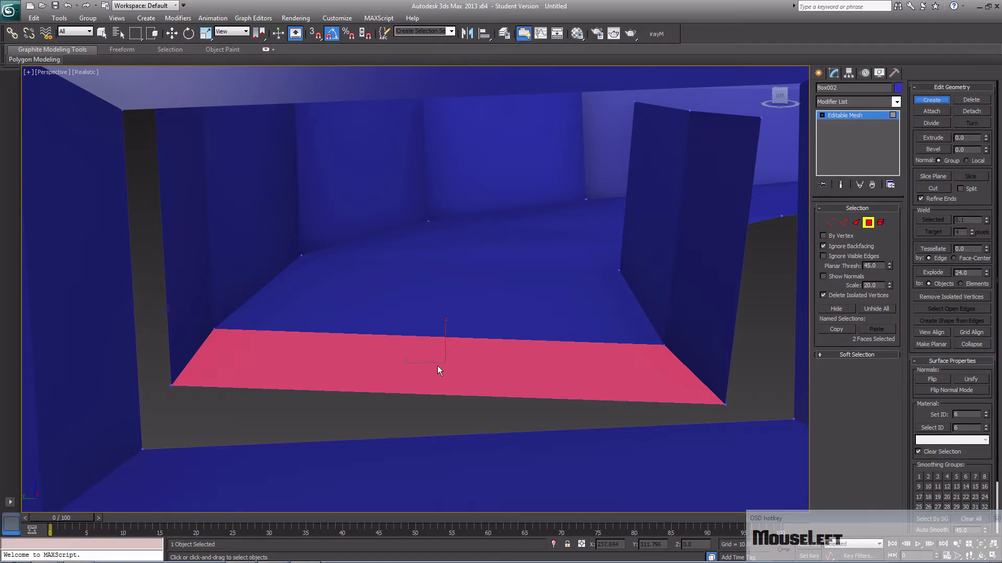
key(ctrl+a)
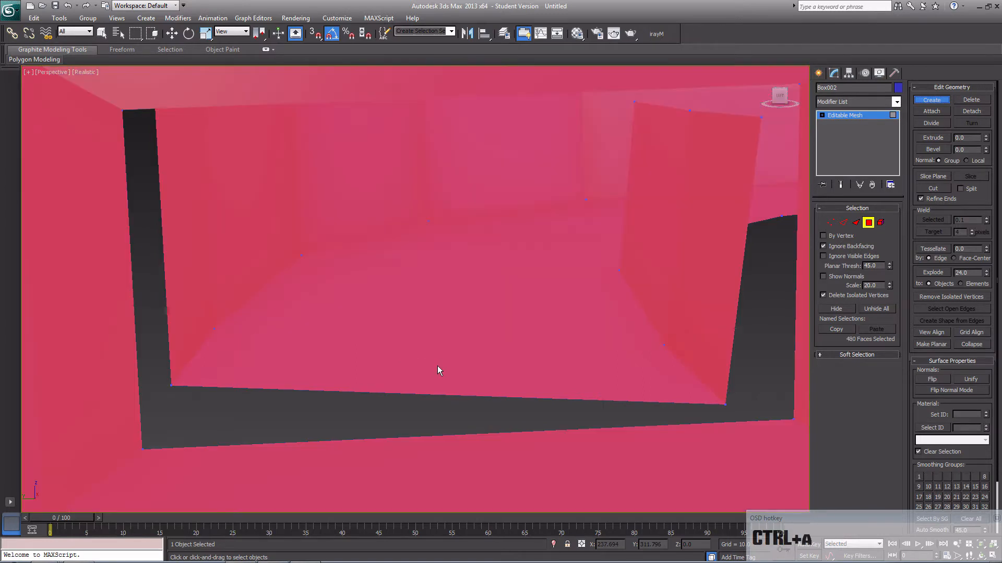
click(898, 88)
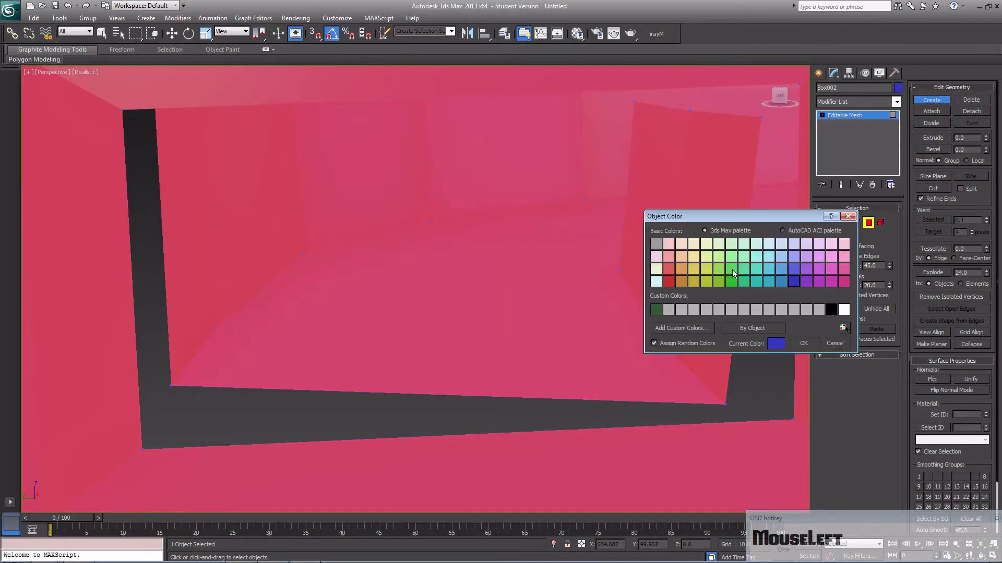
click(694, 282)
click(805, 344)
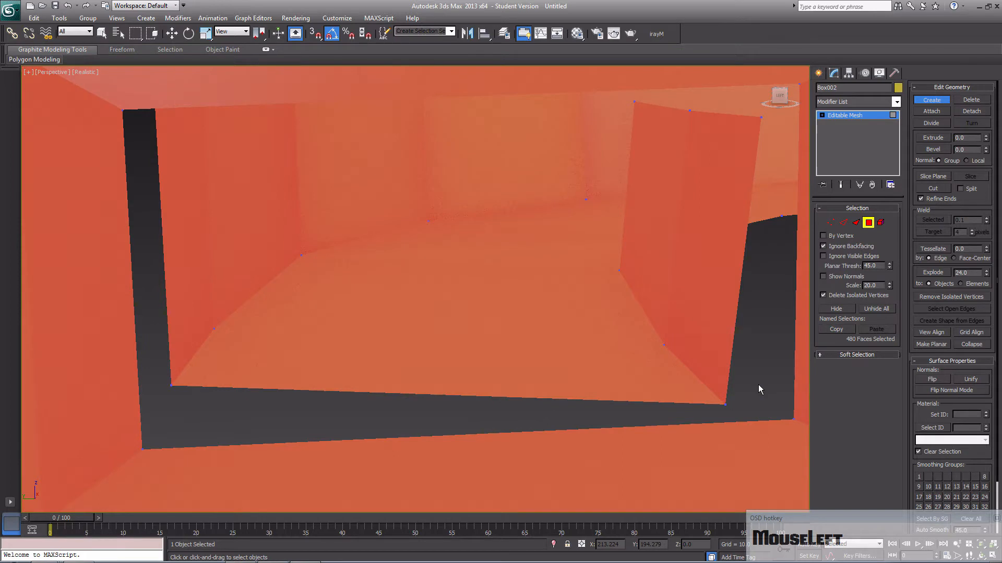
Clear the polygon selection and create a four-sided floor polygon bridging the gap between the two corridor ends
right_click(768, 357)
right_click(763, 368)
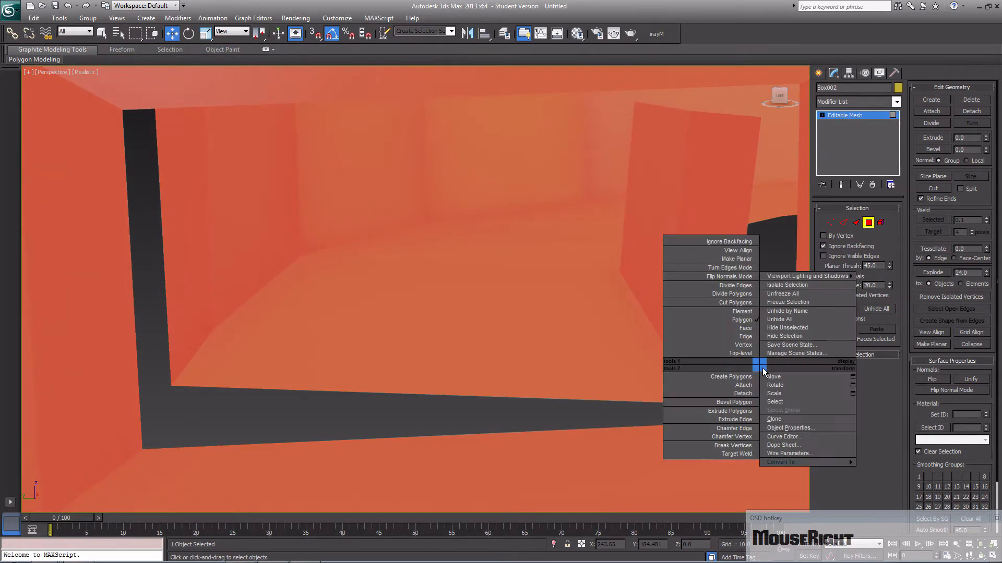
click(622, 411)
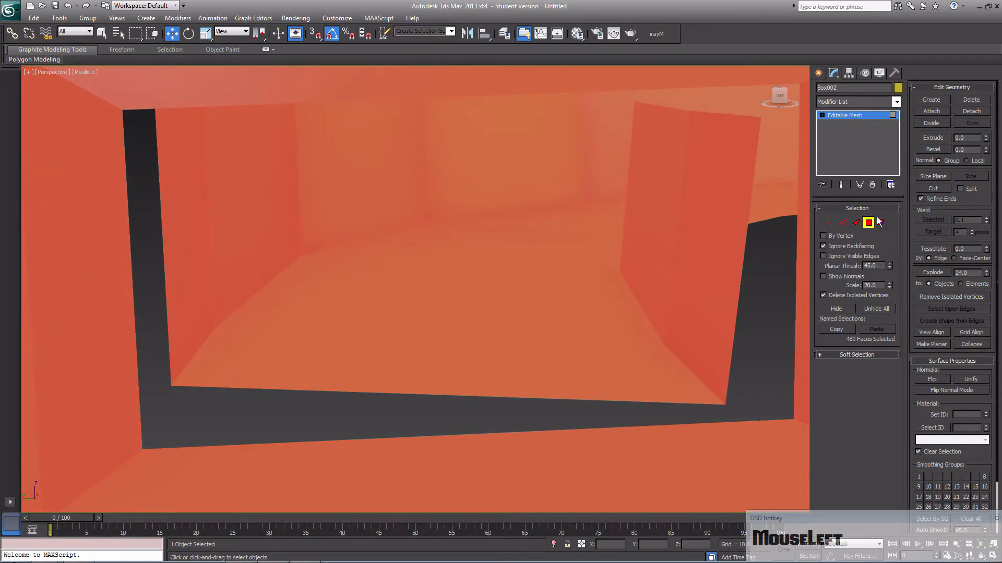
click(768, 375)
click(757, 374)
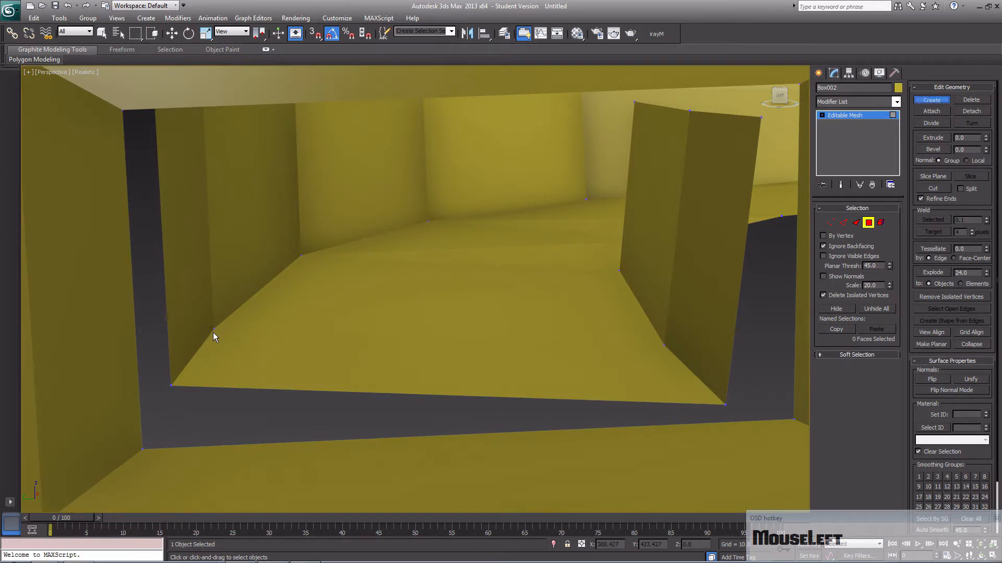
click(142, 449)
click(794, 419)
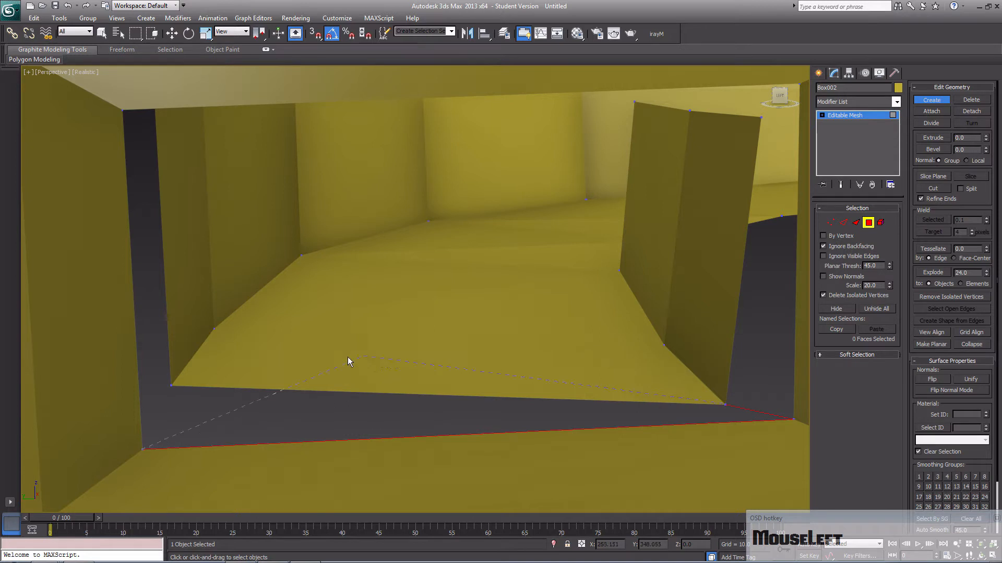
click(171, 386)
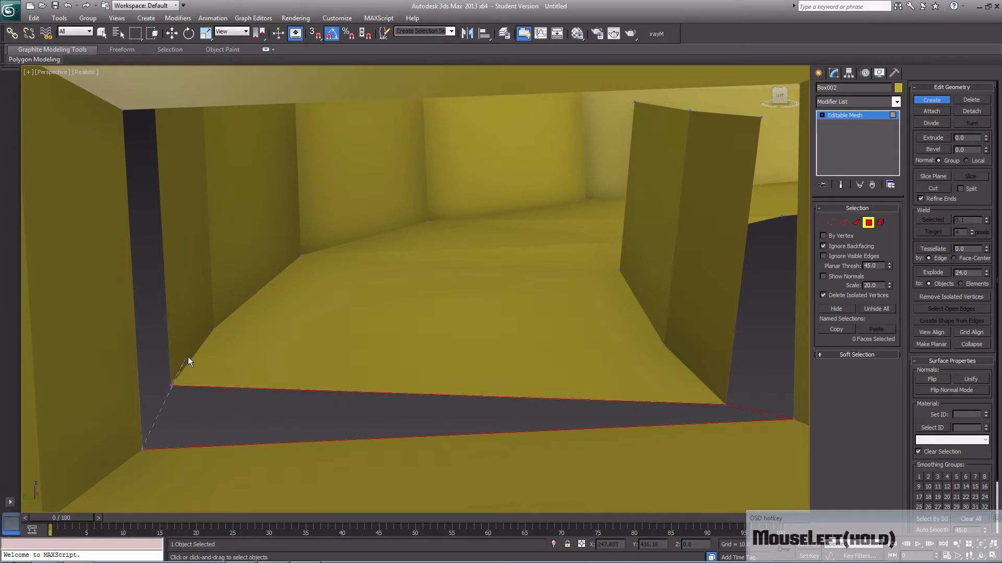
click(171, 386)
Create a four-sided wall polygon above the new floor strip, closing one side of the corridor gap
middle_drag(171, 385, 417, 380)
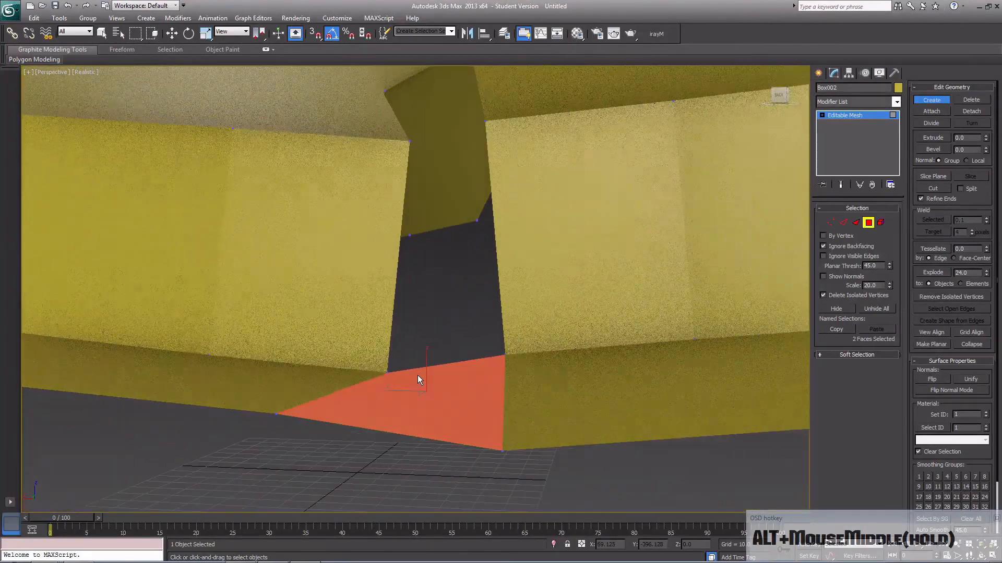
mouse_move(415, 343)
alt+middle_down()
mouse_move(431, 367)
mouse_move(423, 359)
alt+middle_up()
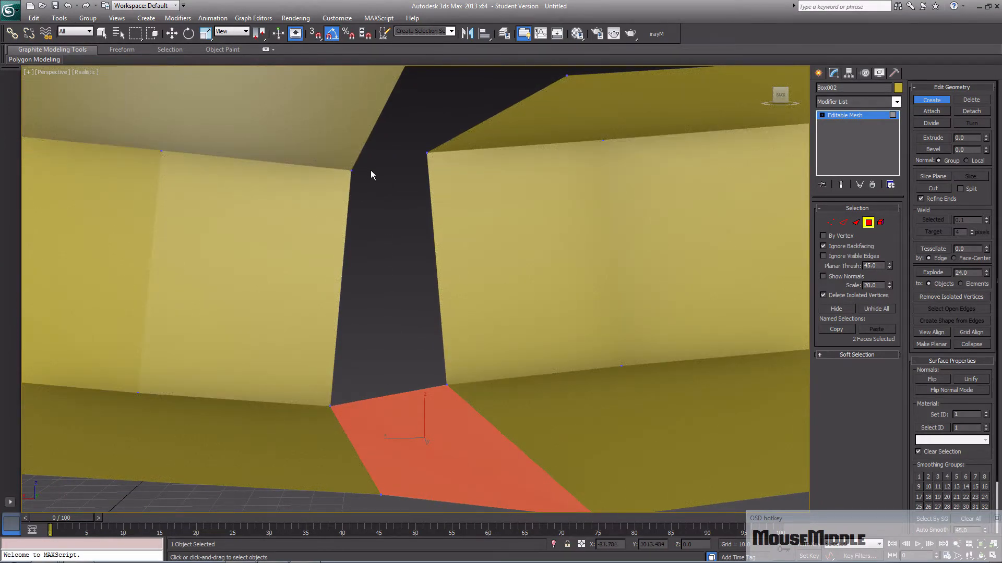
drag(330, 406, 448, 384)
click(426, 153)
click(351, 170)
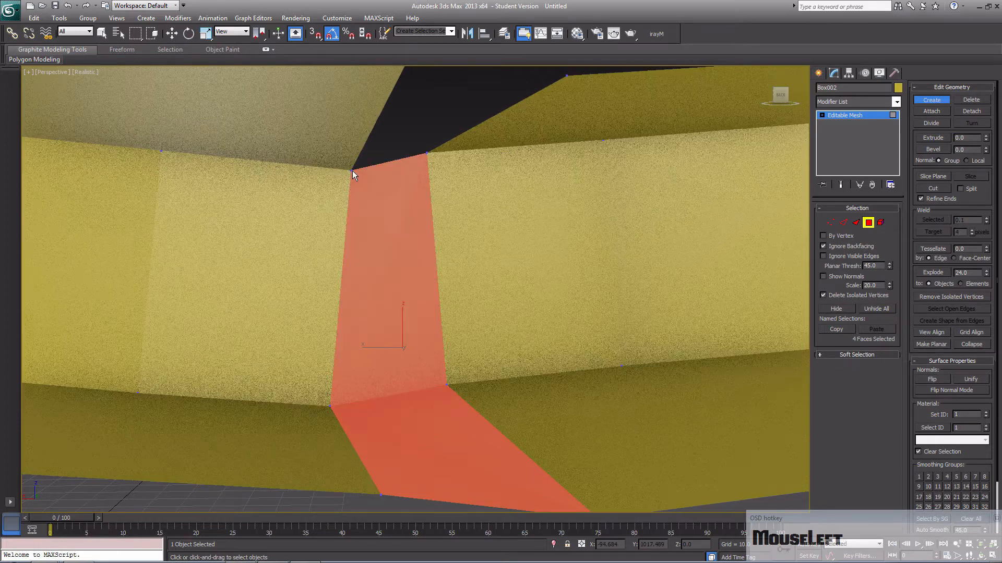
Try to create a ceiling polygon between the upper corner vertices of the two corridor ends
middle_drag(435, 299, 490, 331)
alt+middle_drag(408, 313, 374, 327)
click(239, 257)
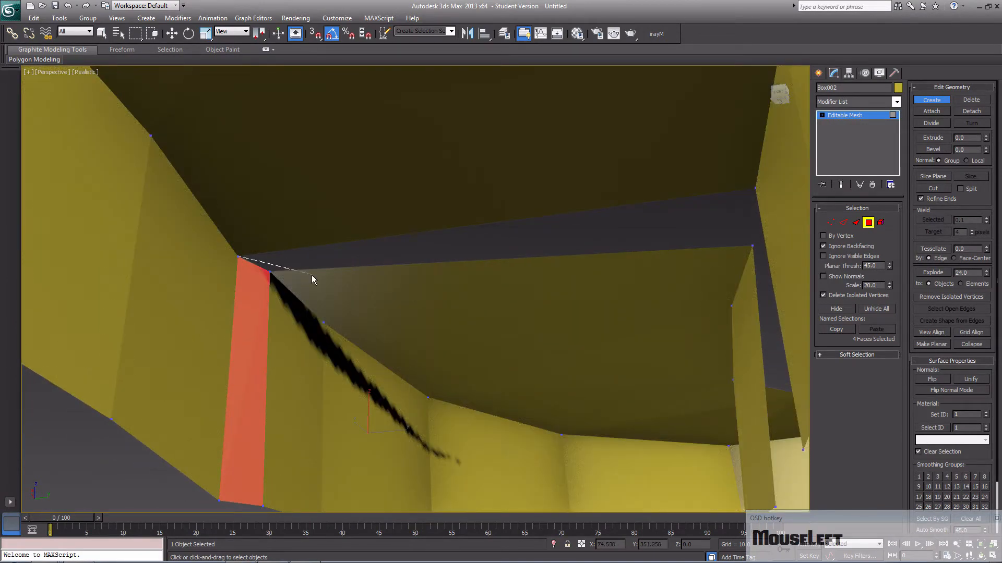
click(270, 272)
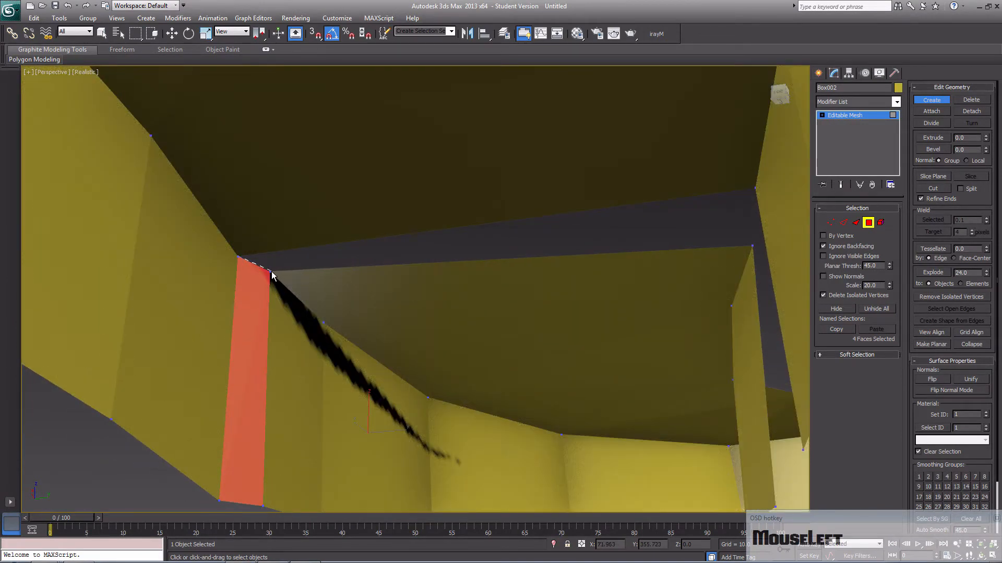
click(752, 246)
click(756, 190)
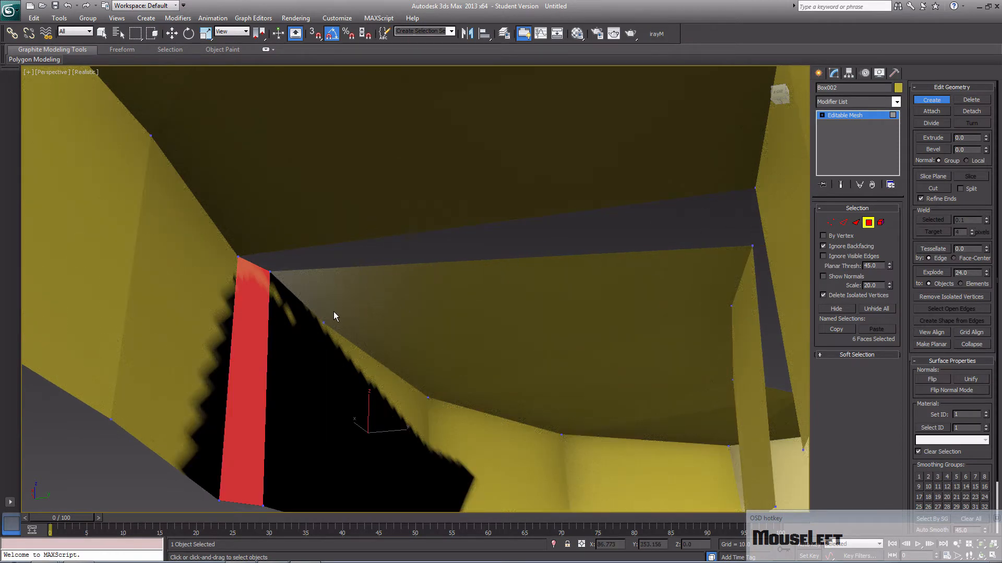
Try deleting all the selected bridging faces, then undo that deletion
alt+middle_drag(431, 288, 399, 308)
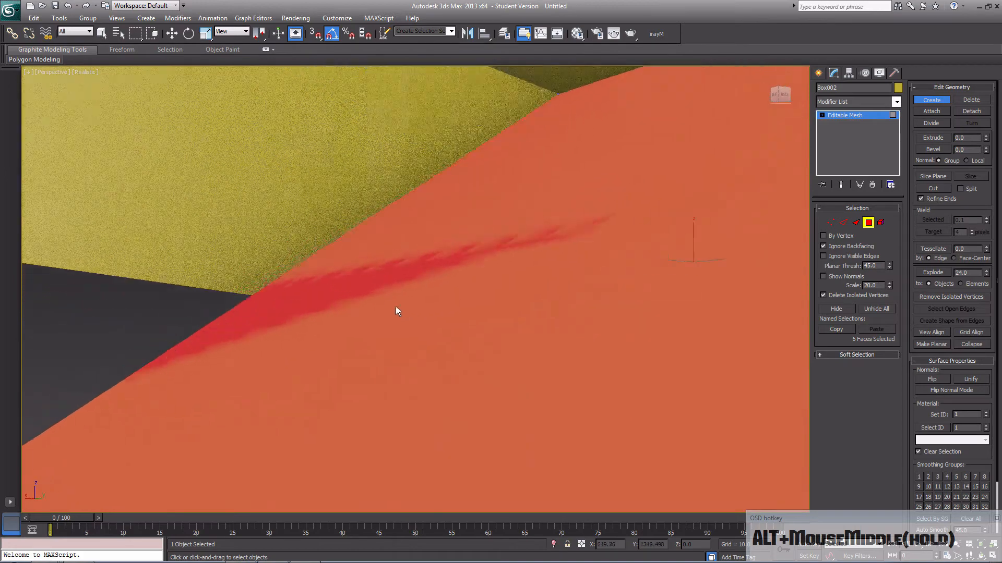
scroll(394, 312, down, 6)
scroll(389, 345, down, 3)
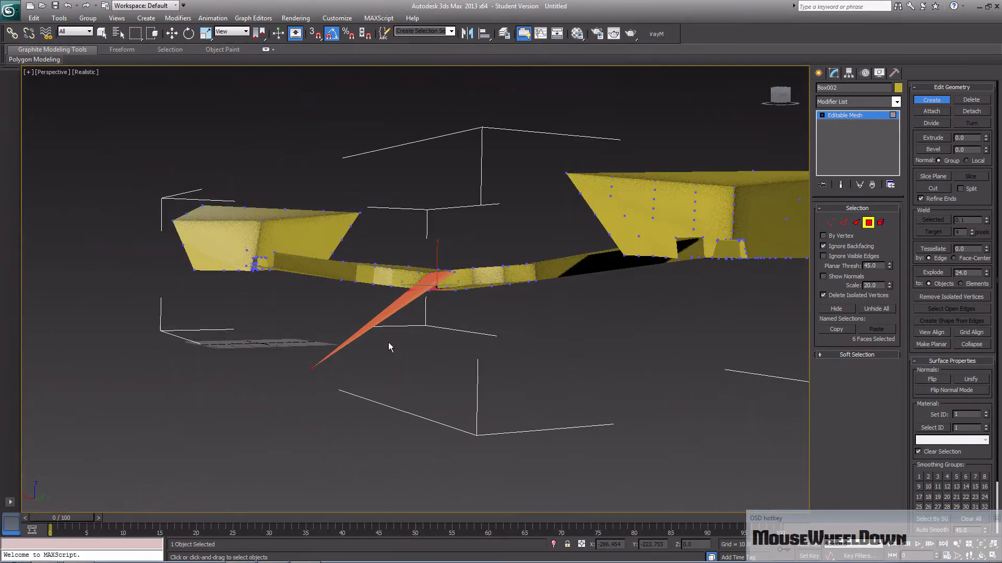
alt+middle_drag(389, 343, 430, 392)
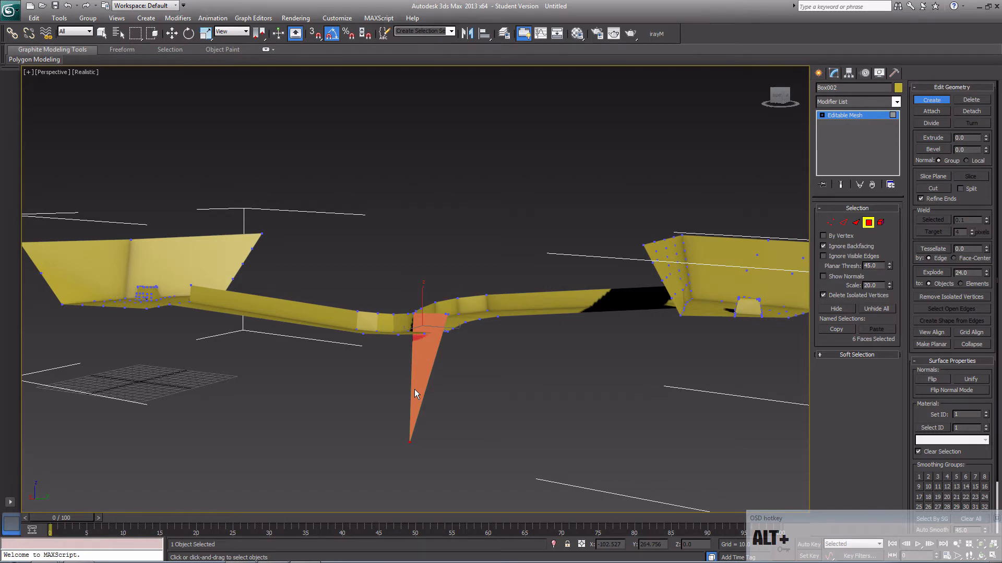
key(Delete)
scroll(418, 371, up, 4)
scroll(418, 371, down, 4)
key(ctrl+z)
Delete only the stray faces sticking out below the corridor joint
middle_drag(431, 360, 467, 387)
right_click(469, 386)
click(468, 412)
click(439, 421)
key(Delete)
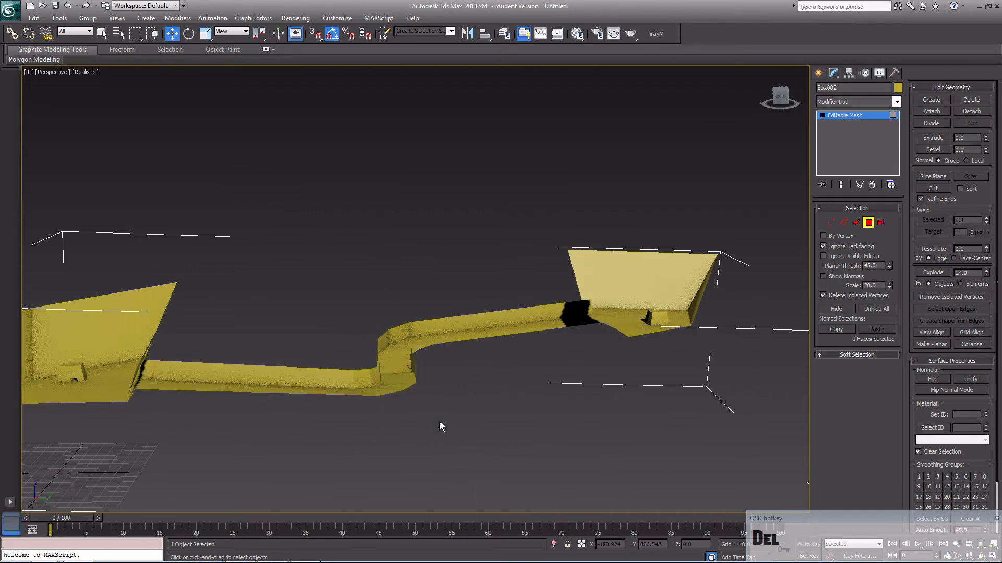
alt+middle_drag(427, 402, 462, 439)
click(404, 388)
key(Delete)
Create a four-sided ceiling polygon spanning the open gap between the two corridor ends
scroll(439, 400, up, 5)
scroll(454, 403, down, 3)
scroll(454, 404, up, 3)
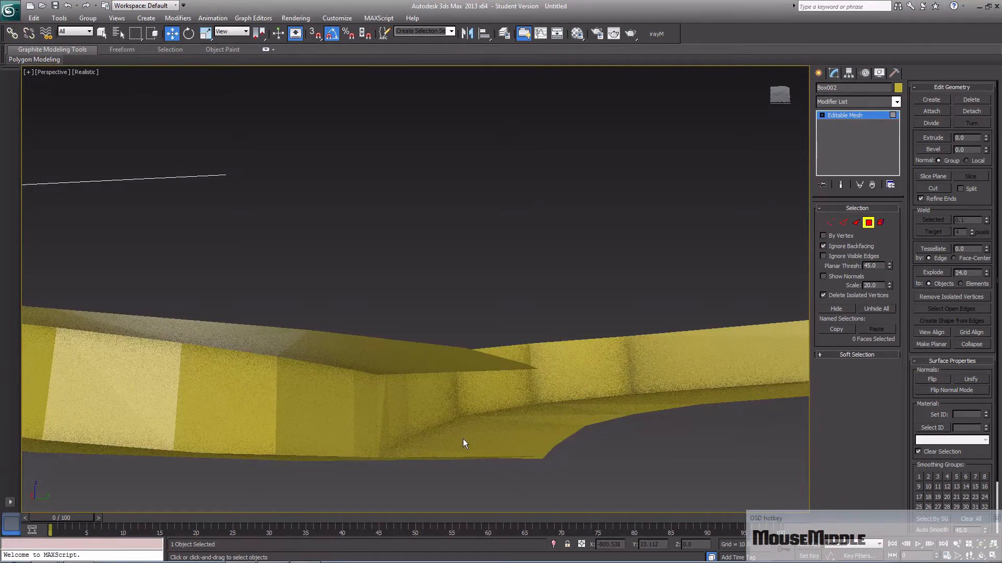
click(463, 439)
key(z)
scroll(462, 436, down, 3)
middle_drag(430, 315, 451, 384)
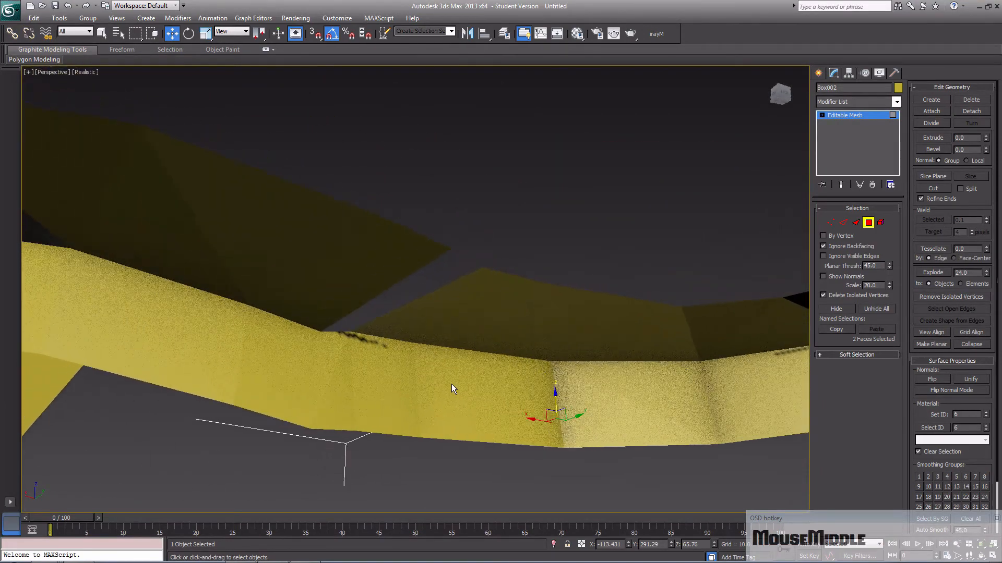
click(931, 99)
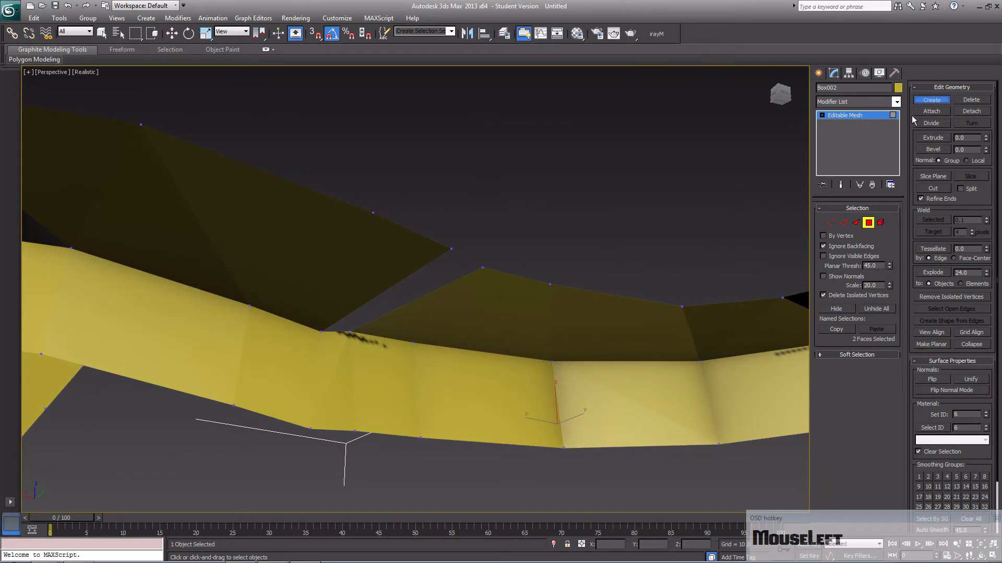
click(350, 332)
click(321, 332)
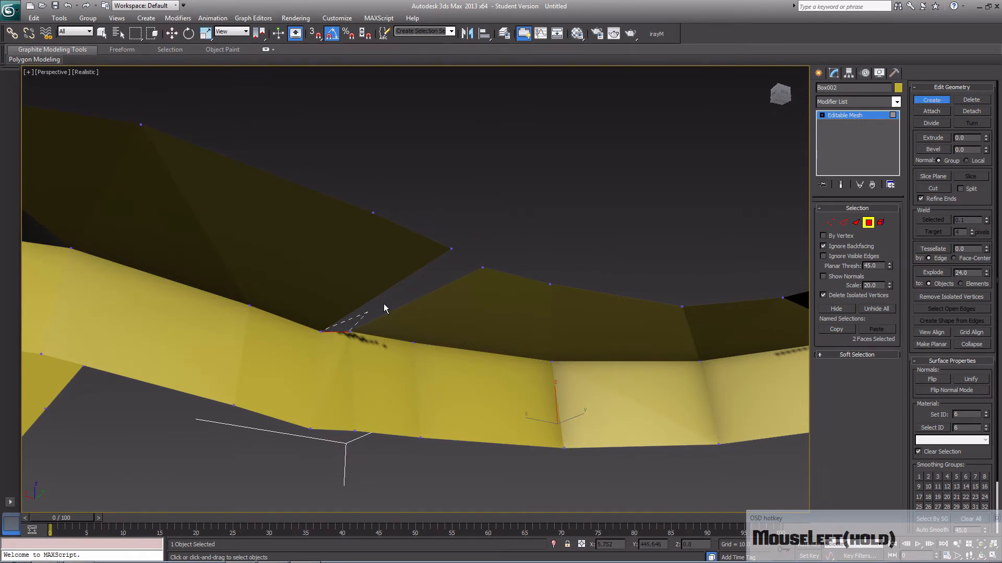
click(452, 250)
click(486, 267)
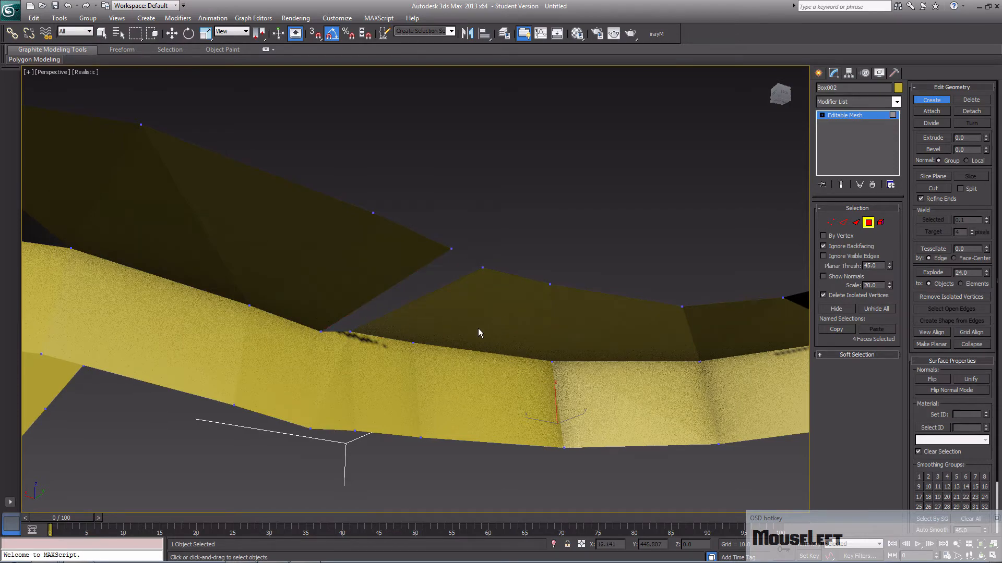
Select only the new ceiling polygon over the gap and flip its normals
alt+middle_drag(473, 332, 563, 385)
right_click(669, 307)
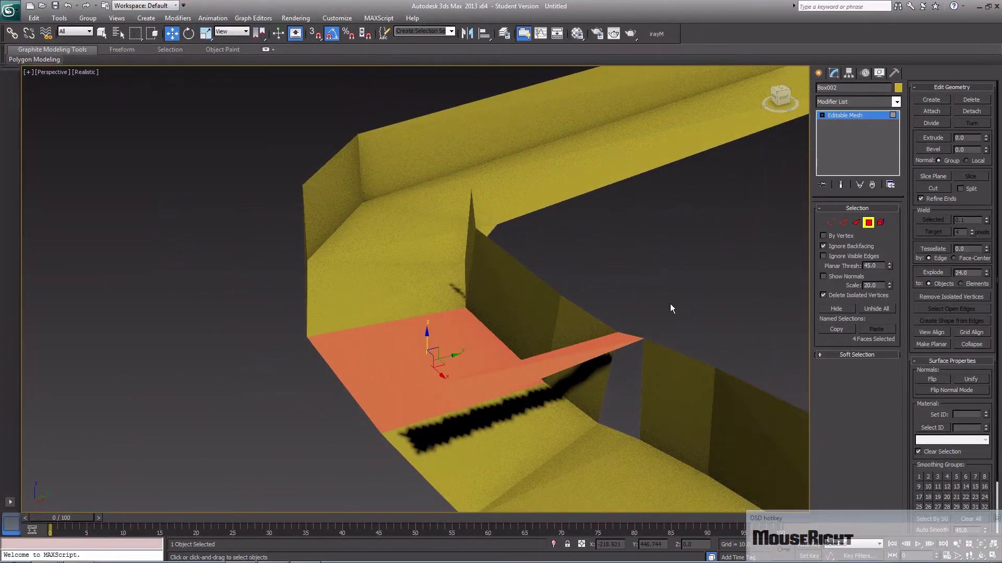
click(668, 310)
click(582, 357)
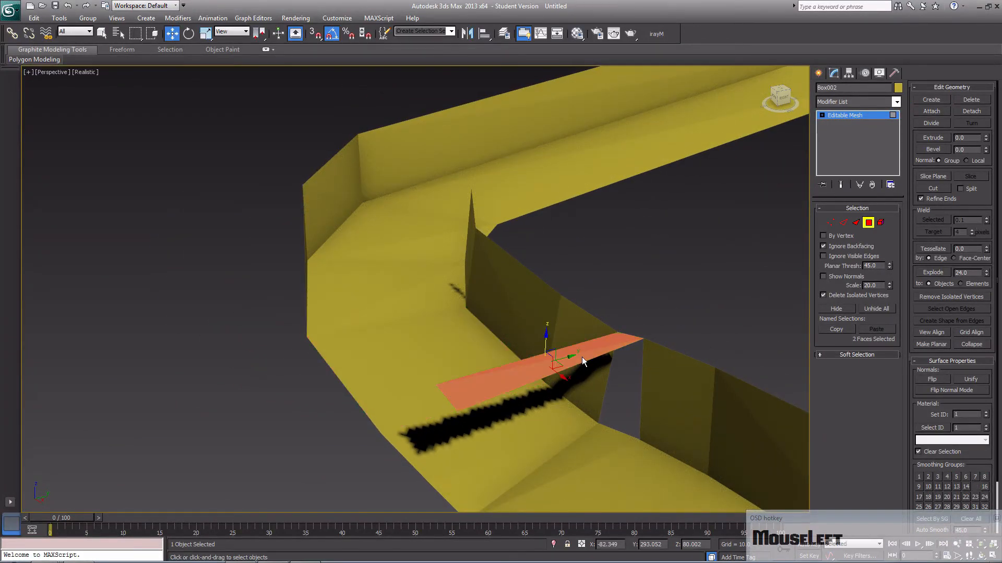
click(934, 378)
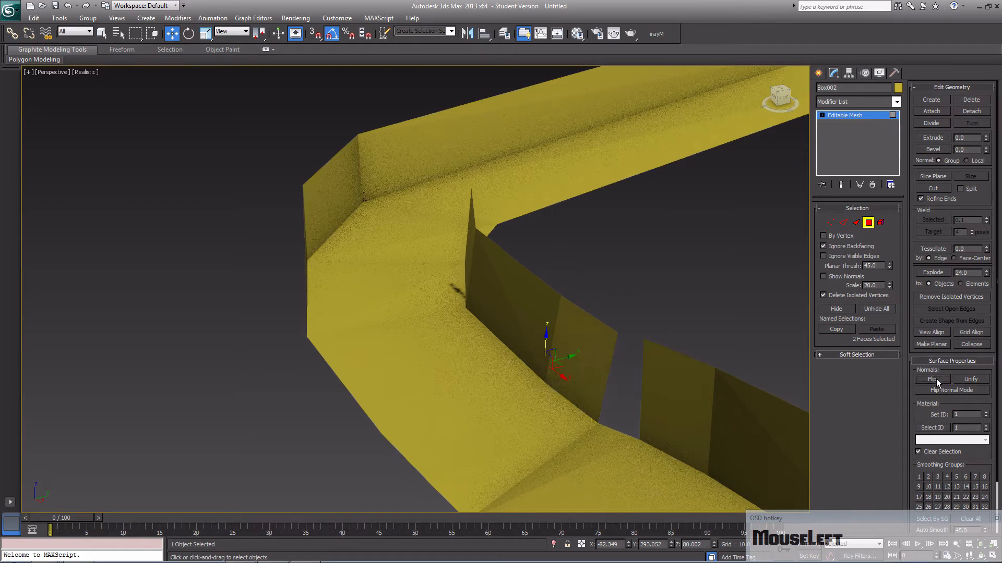
Create a four-sided wall polygon closing the remaining open side of the corridor gap, and leave polygon creation
alt+middle_drag(674, 367, 731, 333)
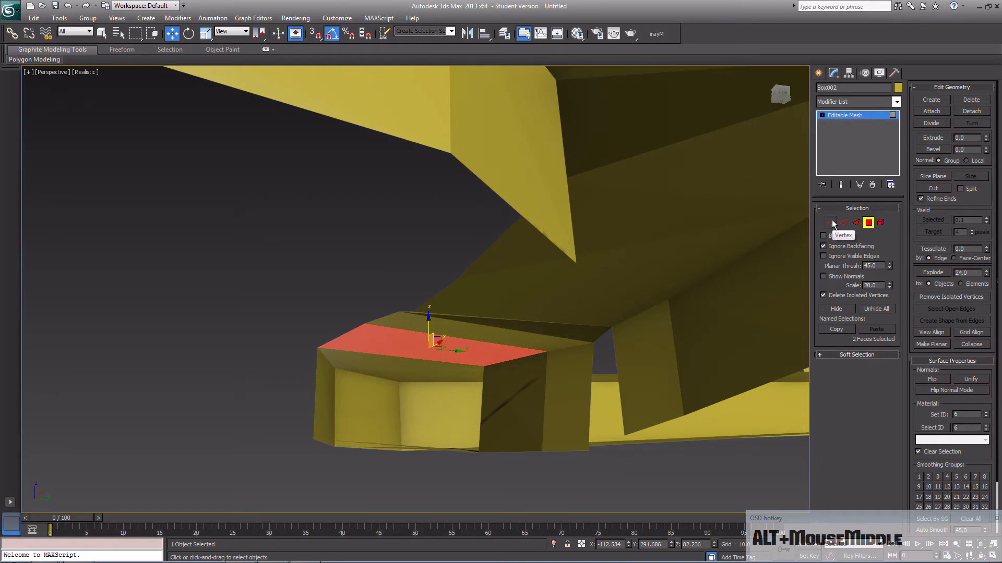
click(936, 102)
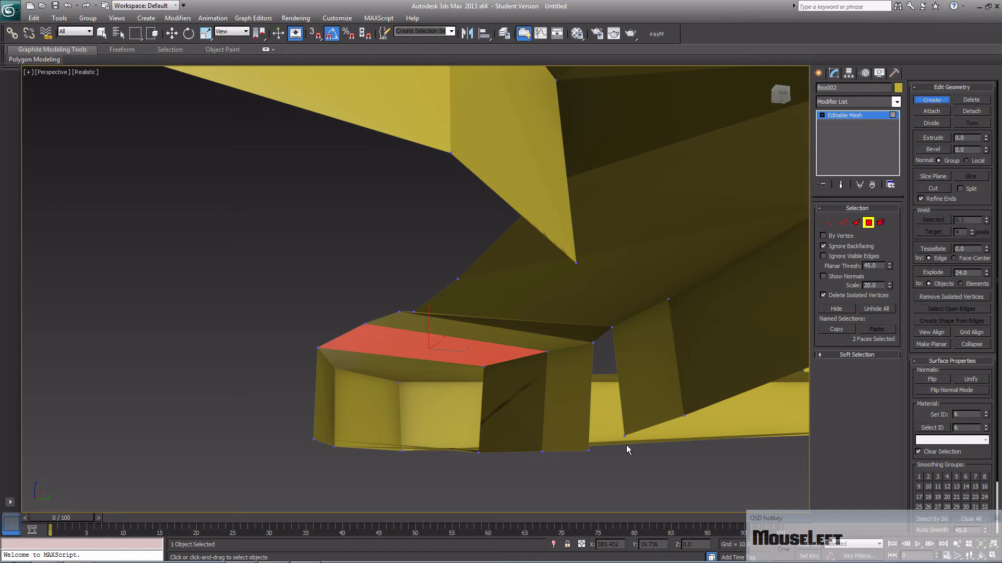
alt+middle_drag(620, 433, 518, 355)
scroll(533, 390, up, 2)
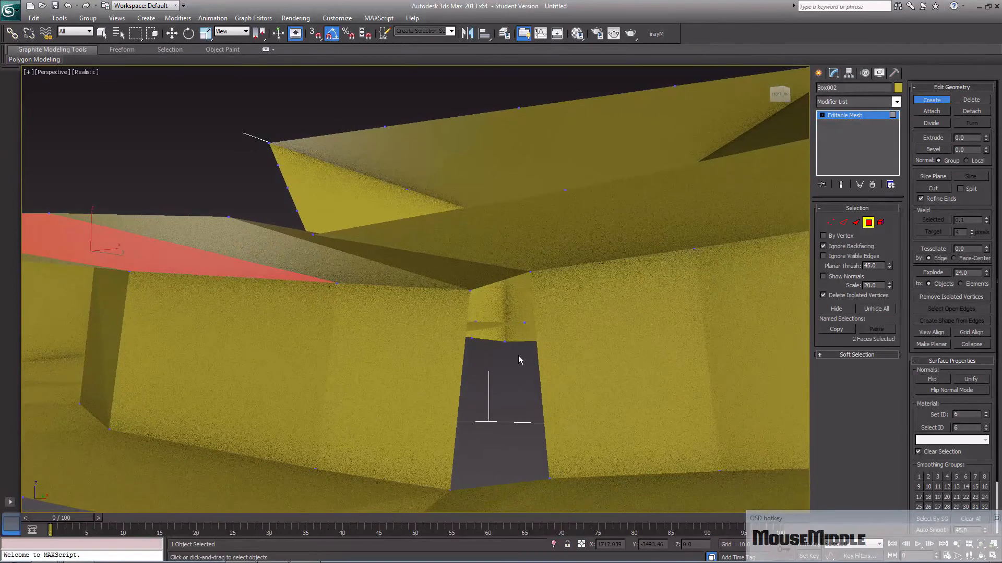
click(451, 490)
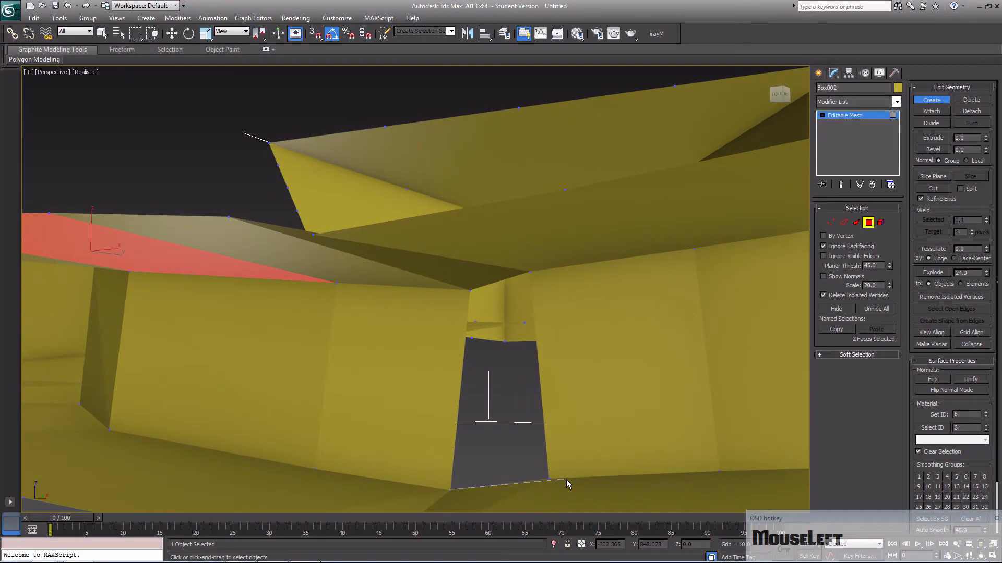
click(549, 478)
click(531, 272)
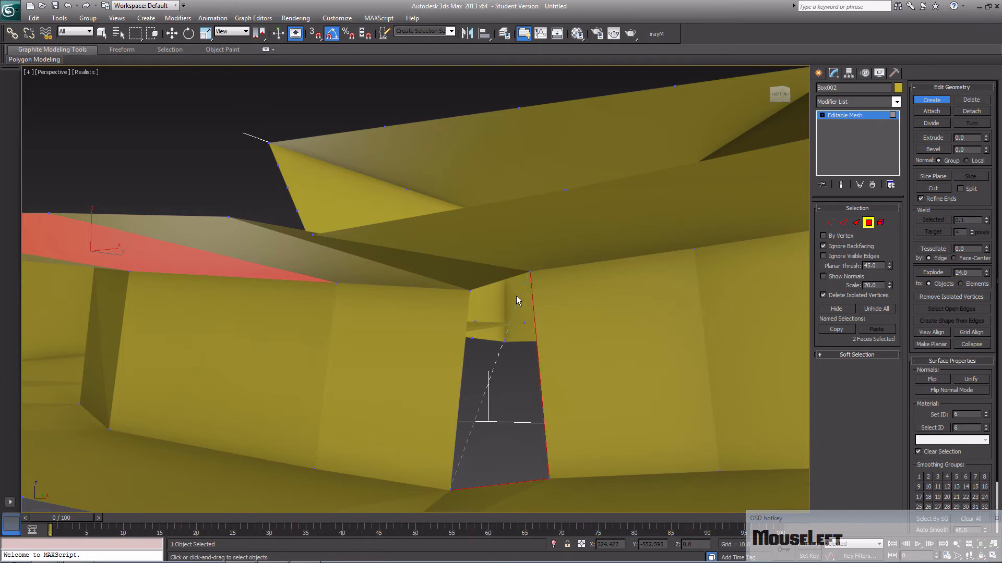
click(470, 292)
middle_drag(490, 317, 469, 384)
scroll(385, 387, down, 3)
right_click(502, 380)
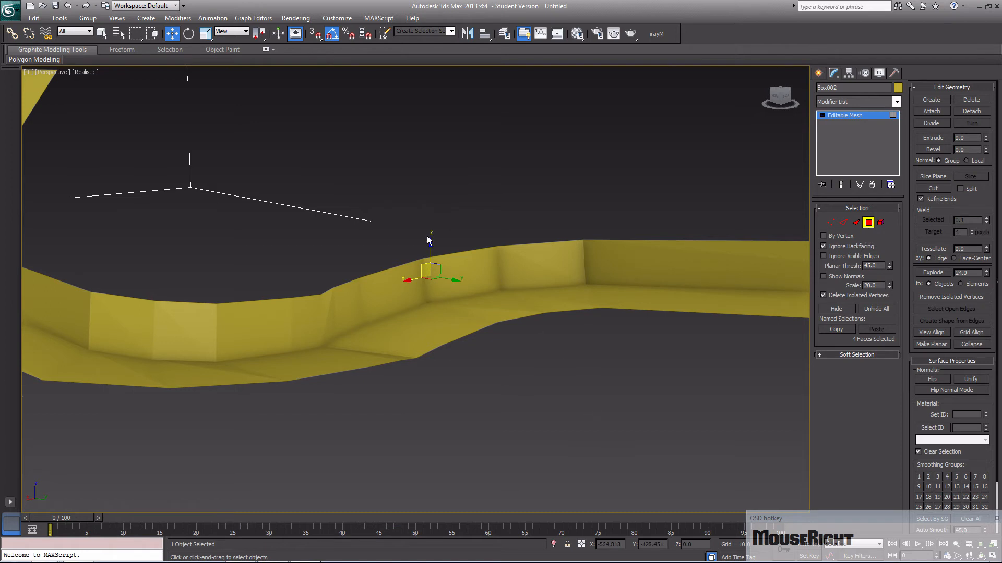
click(938, 102)
right_click(560, 369)
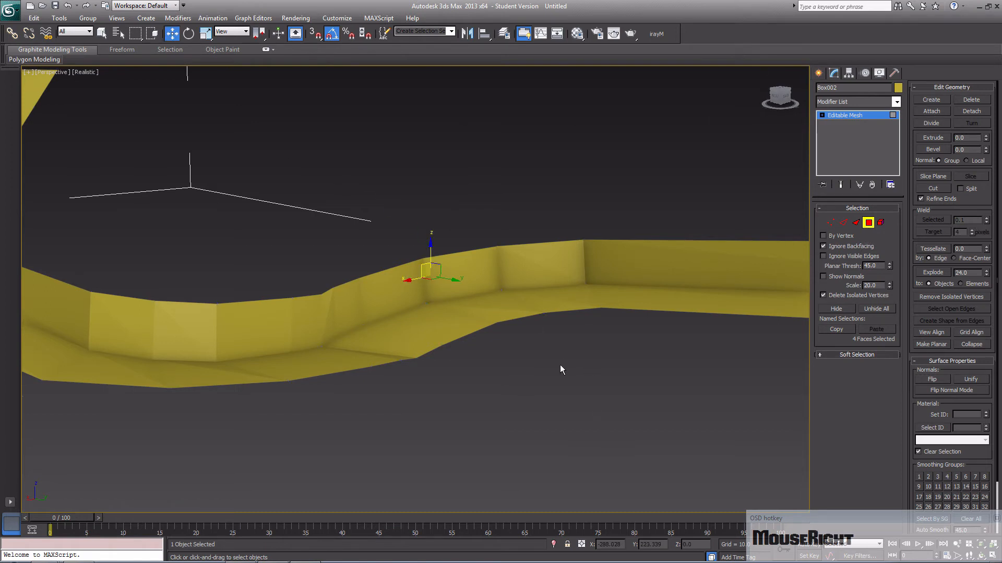
Create a free-standing four-sided polygon in the empty space beside the corridor, and leave polygon creation
click(931, 99)
right_click(605, 410)
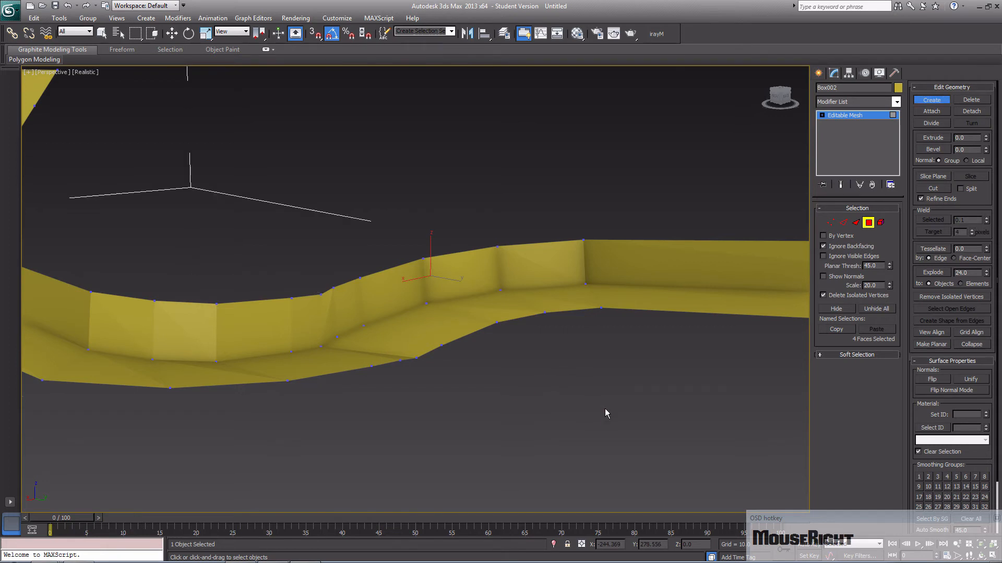
drag(509, 427, 555, 362)
click(613, 413)
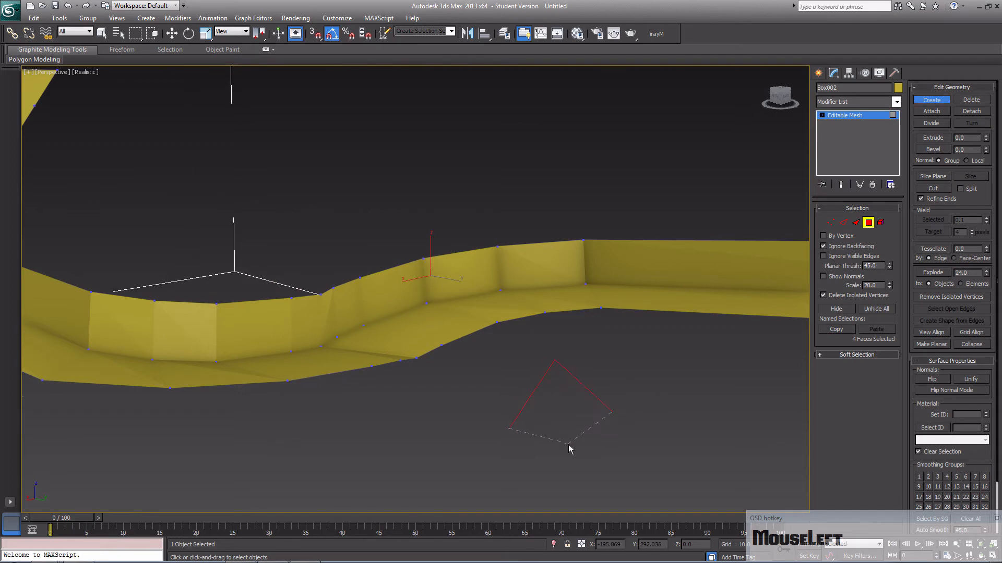
click(568, 444)
right_click(568, 444)
Select only the free-standing polygon beside the corridor and delete it
alt+middle_drag(583, 422, 527, 349)
right_click(503, 340)
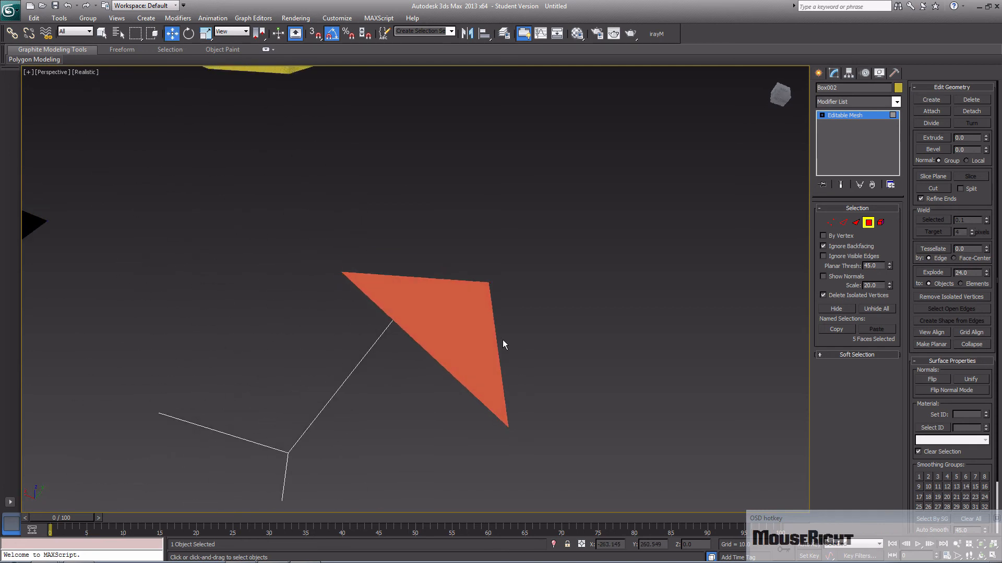
click(482, 331)
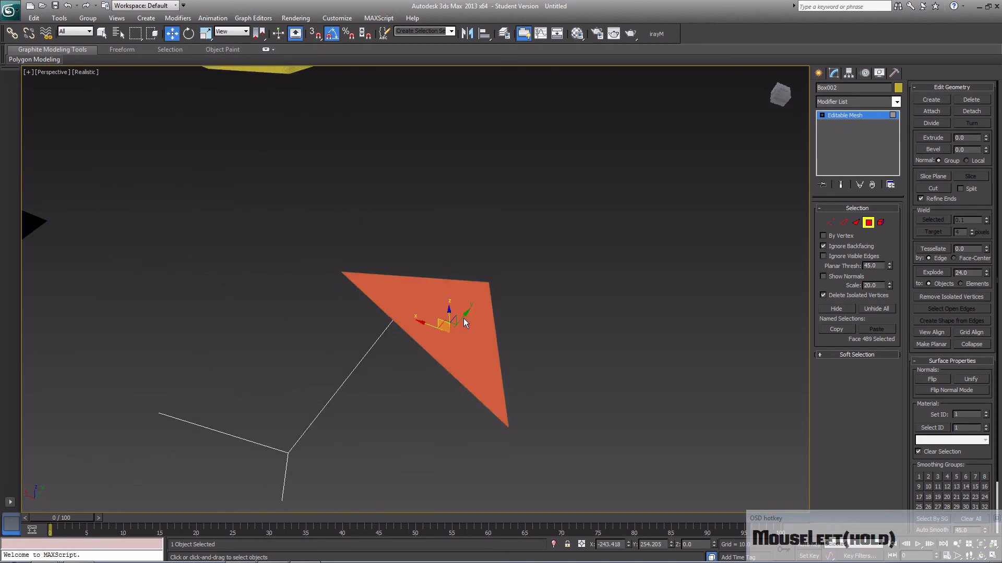
key(Delete)
Examine the bridged corridor joint and both connected rooms from outside, then from inside the corridor
middle_drag(463, 319, 490, 370)
scroll(489, 370, down, 3)
middle_drag(422, 325, 477, 403)
alt+middle_drag(441, 358, 497, 280)
scroll(372, 372, up, 3)
middle_drag(492, 423, 437, 357)
scroll(348, 321, down, 3)
scroll(349, 323, down, 4)
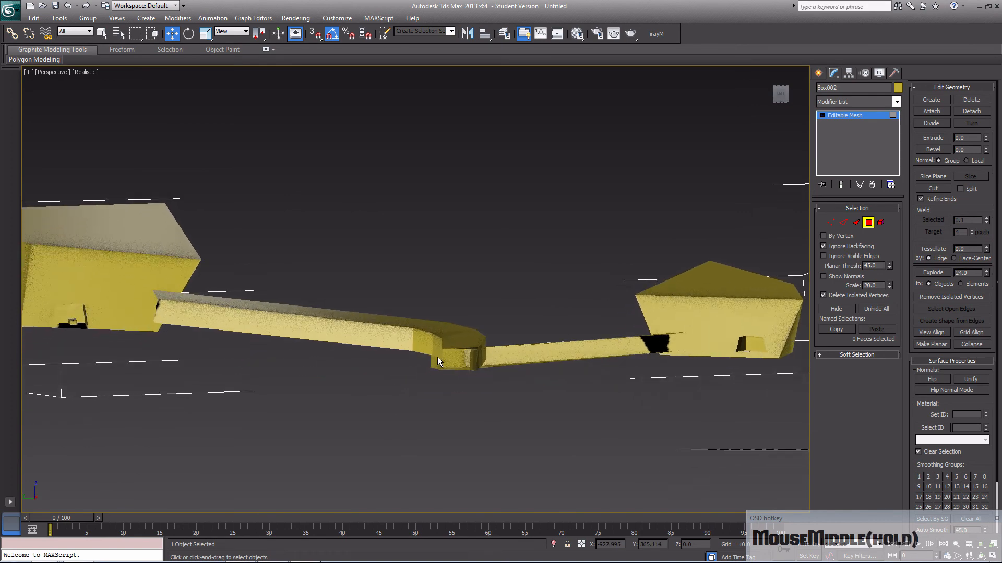
scroll(460, 375, up, 3)
middle_drag(491, 403, 435, 333)
scroll(428, 348, up, 5)
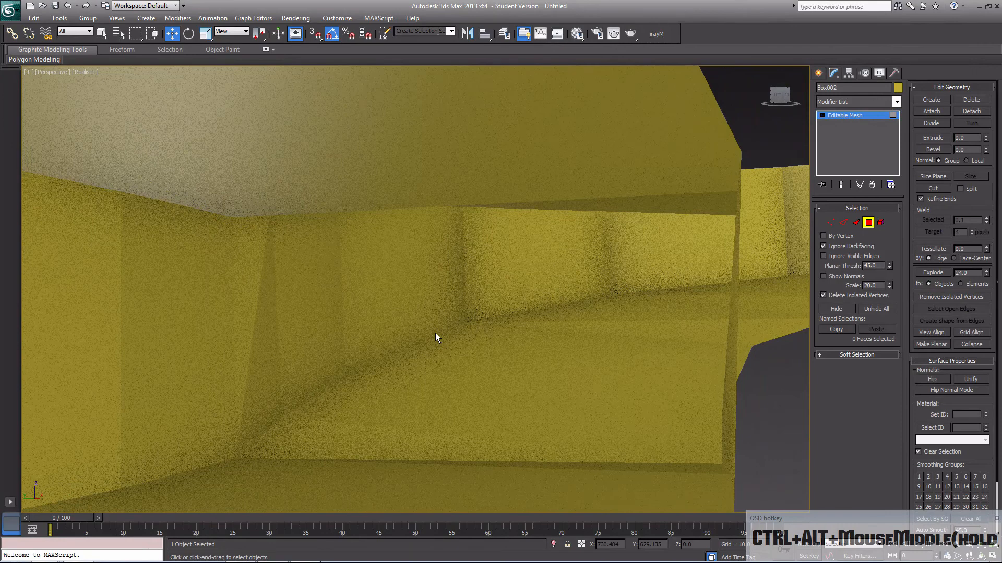
Check the bridging faces from inside the corridor by selecting the narrow wall polygon and the floor strip at the joint
click(252, 321)
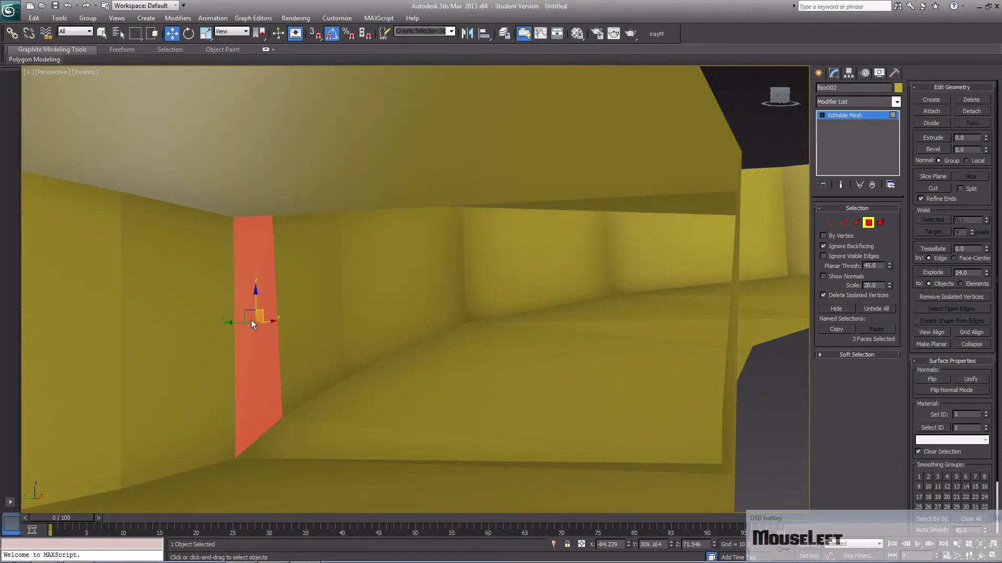
click(355, 446)
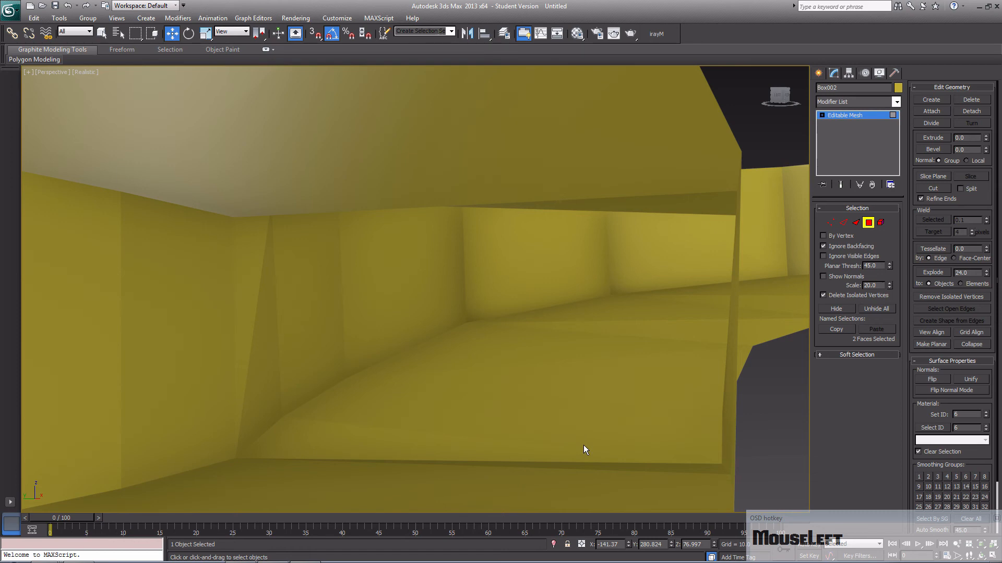
alt+middle_drag(520, 450, 558, 433)
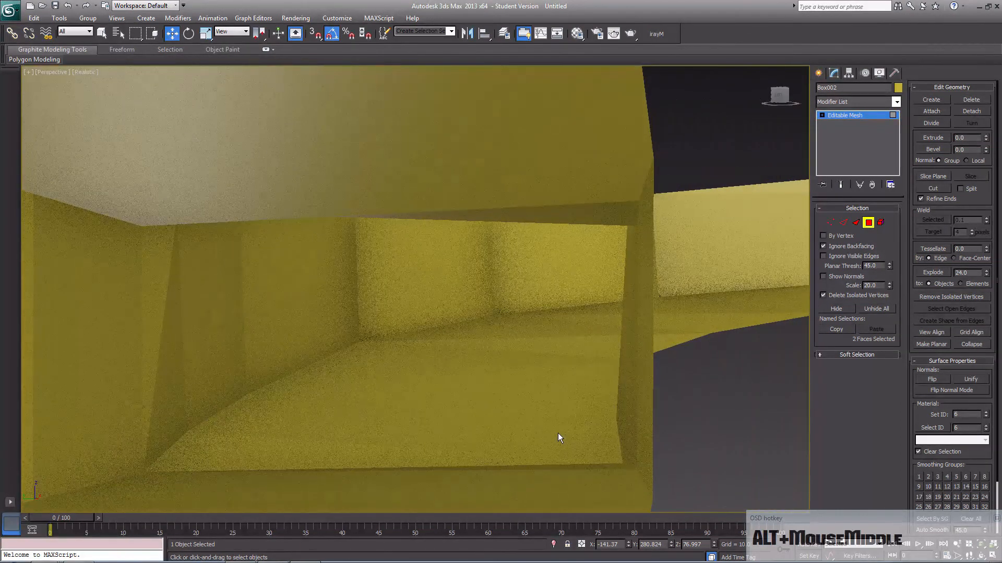
scroll(558, 433, down, 4)
middle_drag(574, 375, 635, 415)
alt+middle_drag(456, 384, 462, 397)
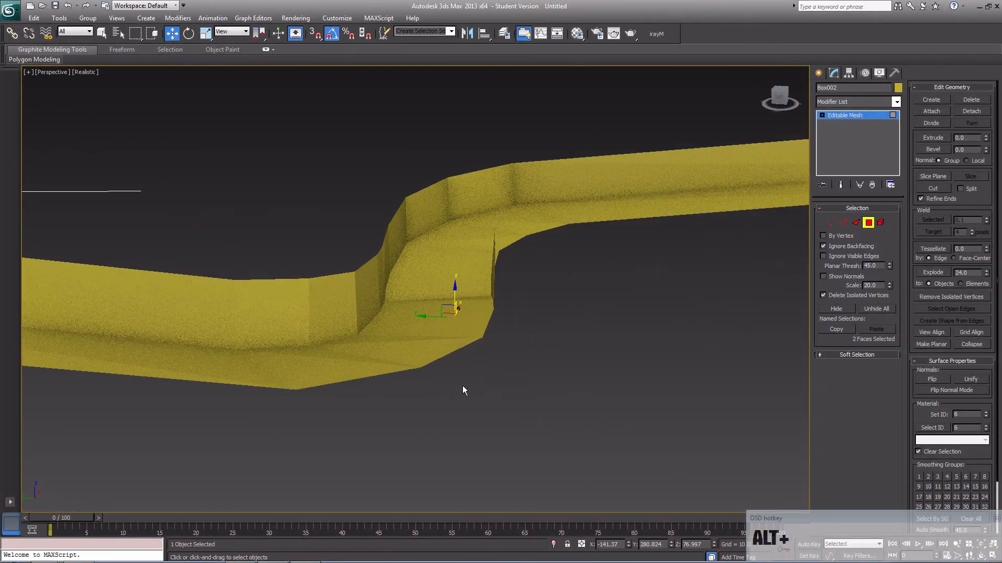
scroll(480, 396, up, 4)
middle_drag(486, 402, 483, 342)
scroll(480, 398, up, 3)
scroll(485, 350, up, 4)
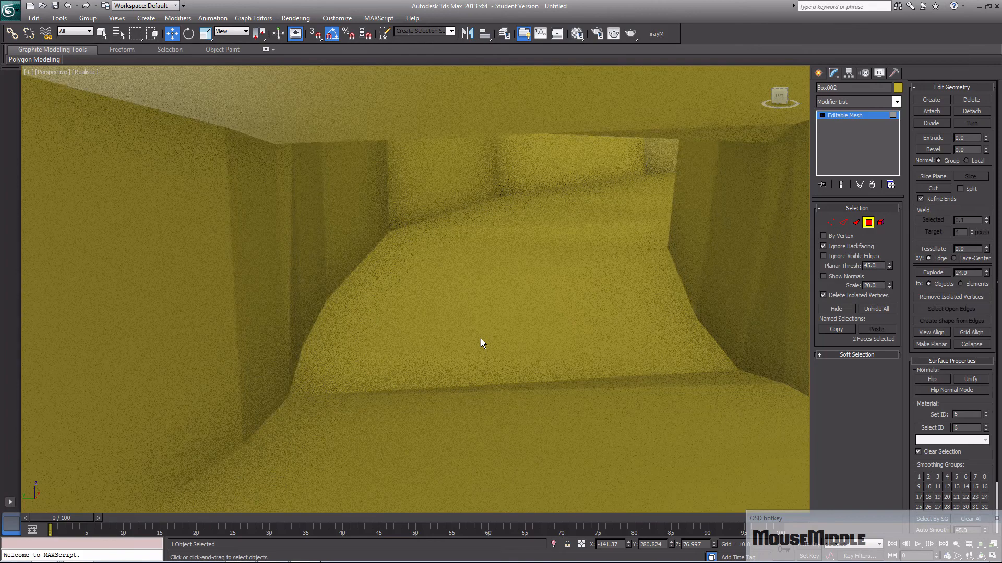
click(523, 391)
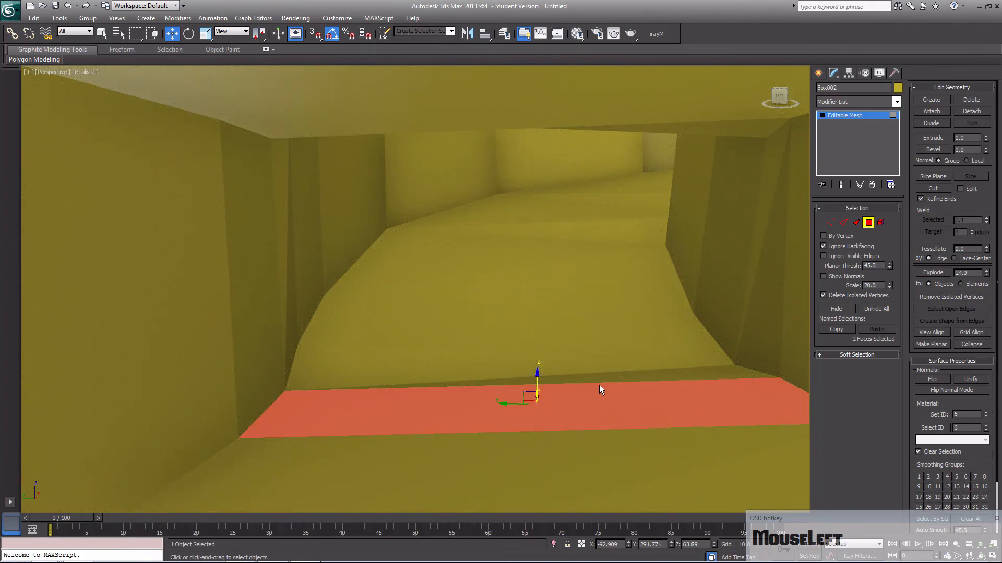